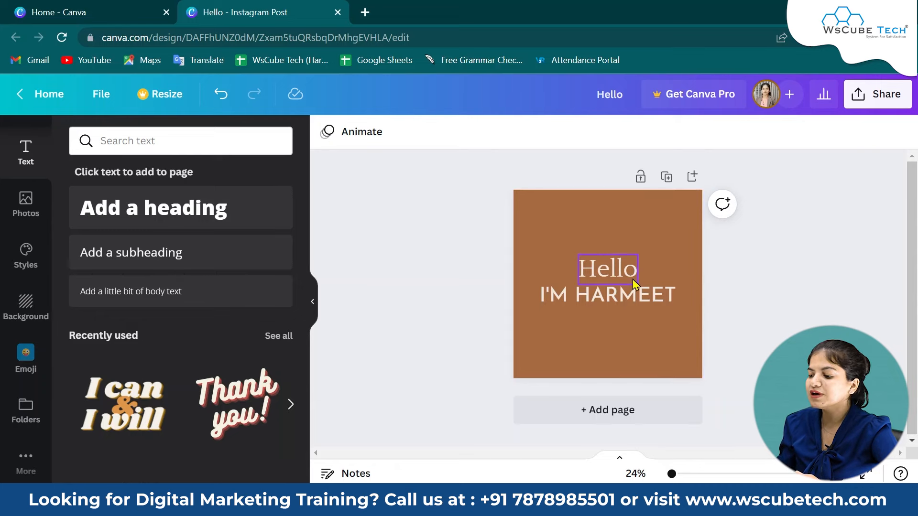
- Try the Hollow, Splice and Echo effects on the name line below "Hello"
{"action": "left_click", "coordinate": [629, 277]}
{"action": "left_click", "coordinate": [630, 297]}
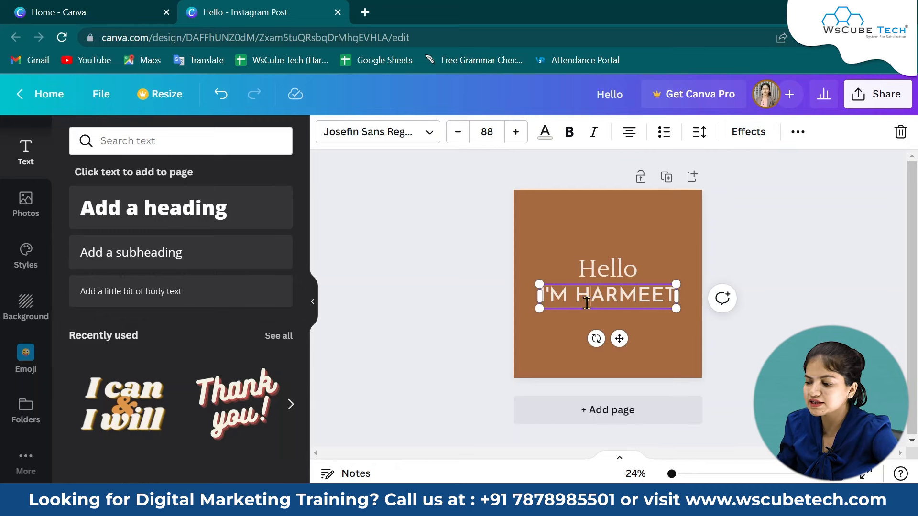
{"action": "left_click", "coordinate": [748, 135]}
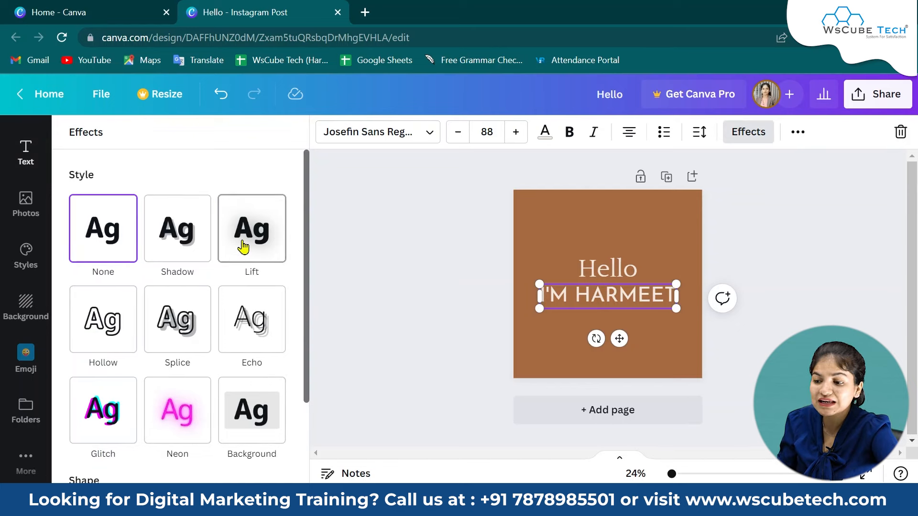
{"action": "left_click", "coordinate": [123, 339]}
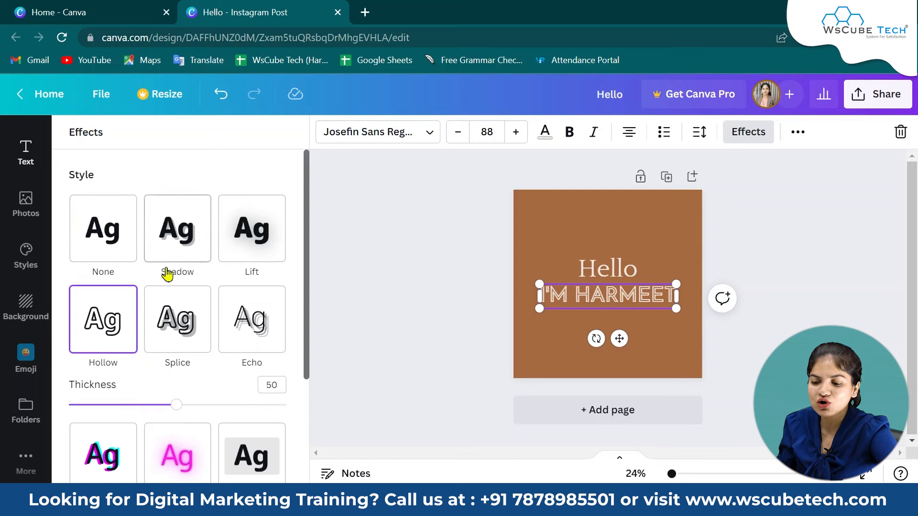
{"action": "left_click", "coordinate": [186, 330]}
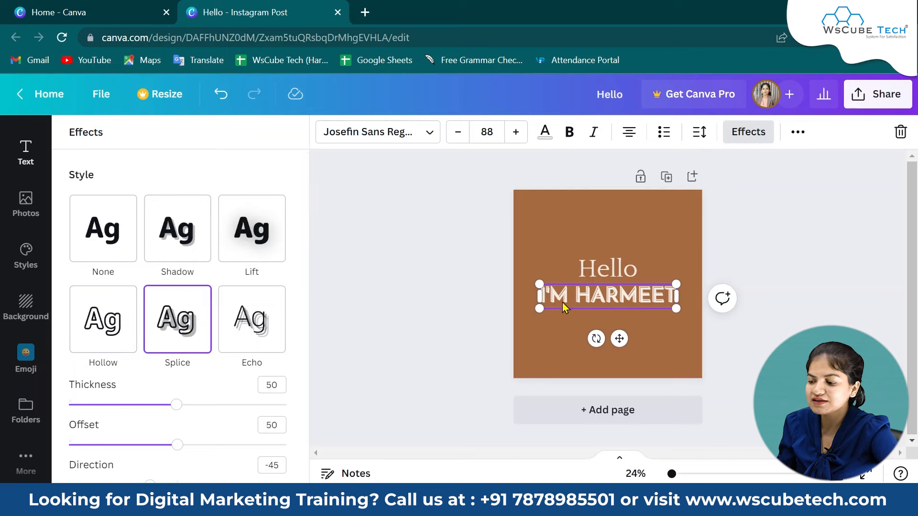
{"action": "left_click", "coordinate": [225, 335]}
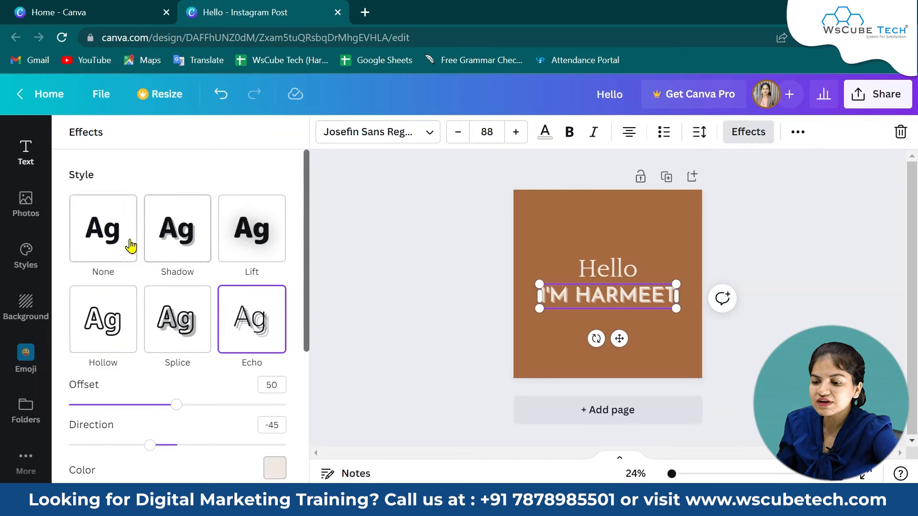
- Apply the Shadow effect to the name line, with direction 114 and transparency 54
{"action": "left_click", "coordinate": [162, 239]}
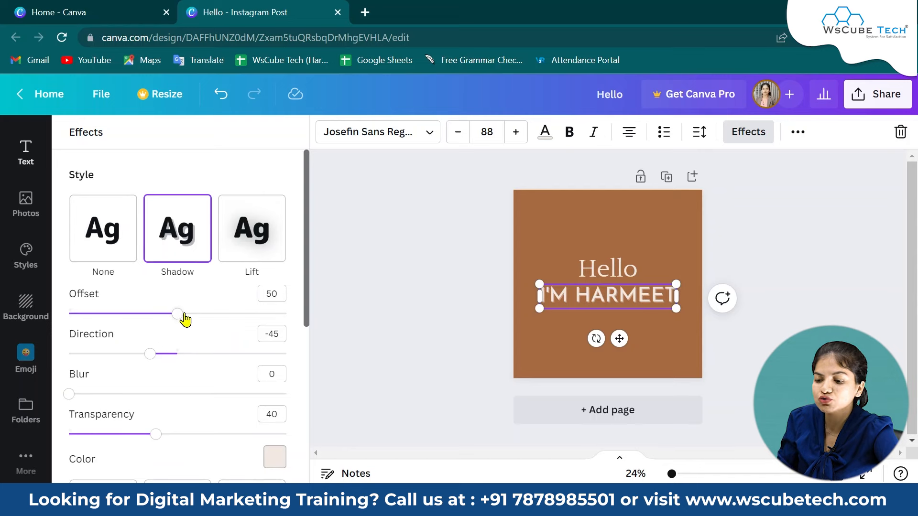
{"action": "mouse_move", "coordinate": [180, 315]}
{"action": "left_mouse_down"}
{"action": "mouse_move", "coordinate": [136, 321]}
{"action": "mouse_move", "coordinate": [103, 313]}
{"action": "mouse_move", "coordinate": [239, 320]}
{"action": "mouse_move", "coordinate": [91, 332]}
{"action": "mouse_move", "coordinate": [178, 317]}
{"action": "left_mouse_up"}
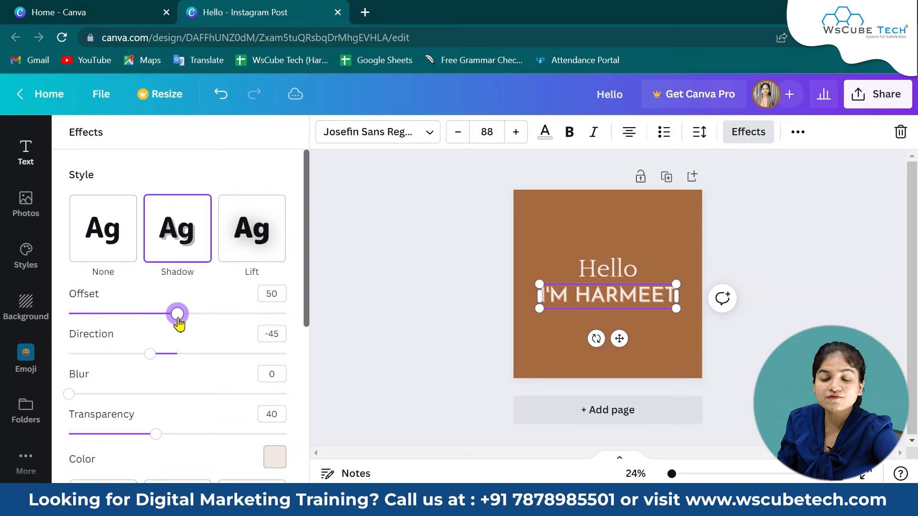
{"action": "left_click_drag", "start_coordinate": [149, 354], "coordinate": [245, 355]}
{"action": "scroll", "coordinate": [208, 405], "scroll_direction": "down", "scroll_amount": 2}
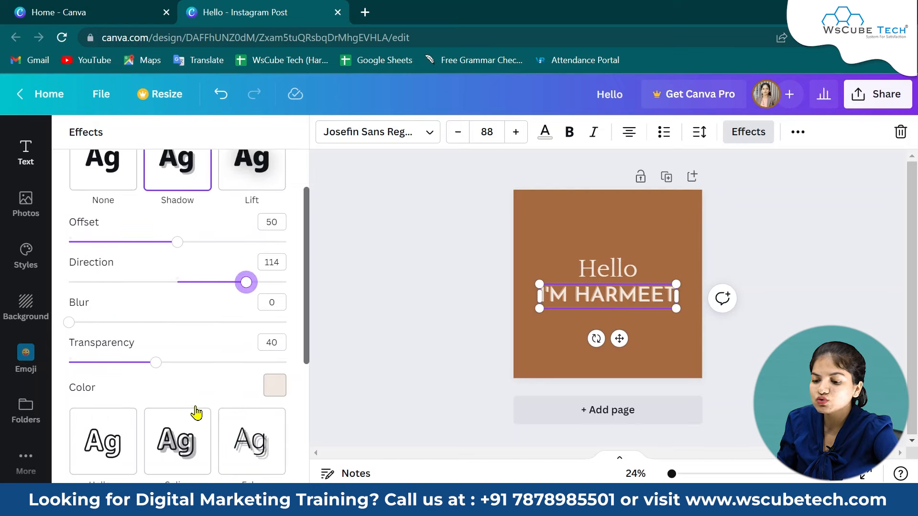
{"action": "mouse_move", "coordinate": [70, 323]}
{"action": "left_mouse_down"}
{"action": "mouse_move", "coordinate": [196, 324]}
{"action": "mouse_move", "coordinate": [69, 323]}
{"action": "left_mouse_up"}
{"action": "left_click_drag", "start_coordinate": [165, 368], "coordinate": [187, 371]}
- Make the name line's shadow red, with offset 100 and direction -147
{"action": "scroll", "coordinate": [197, 380], "scroll_direction": "down", "scroll_amount": 3}
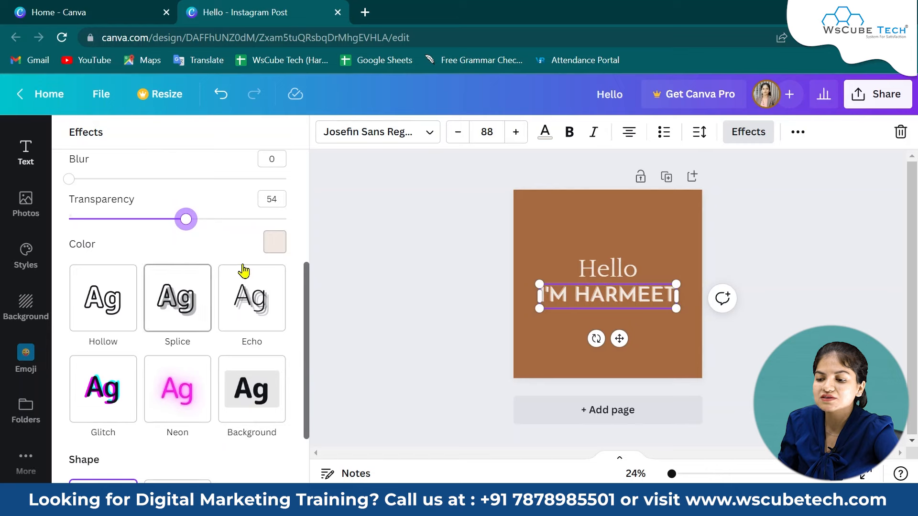
{"action": "left_click", "coordinate": [273, 244]}
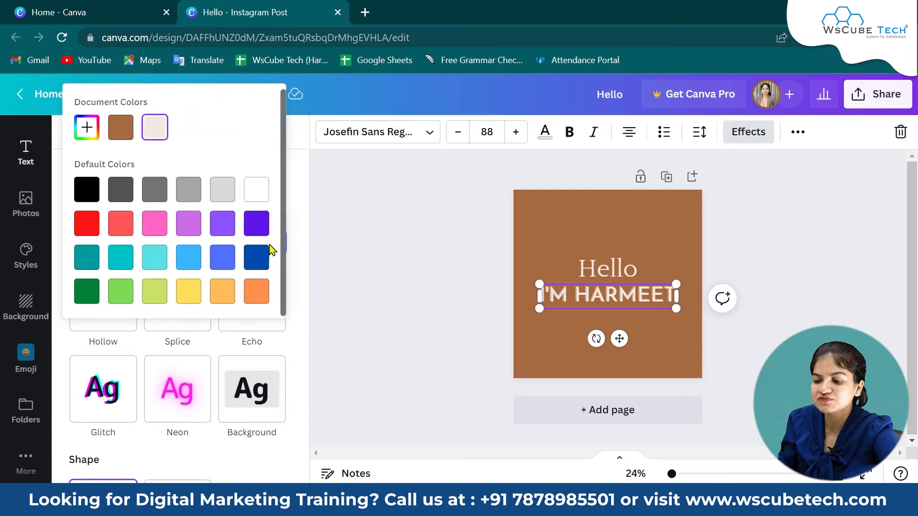
{"action": "left_click", "coordinate": [89, 225]}
{"action": "left_click_drag", "start_coordinate": [150, 354], "coordinate": [50, 356]}
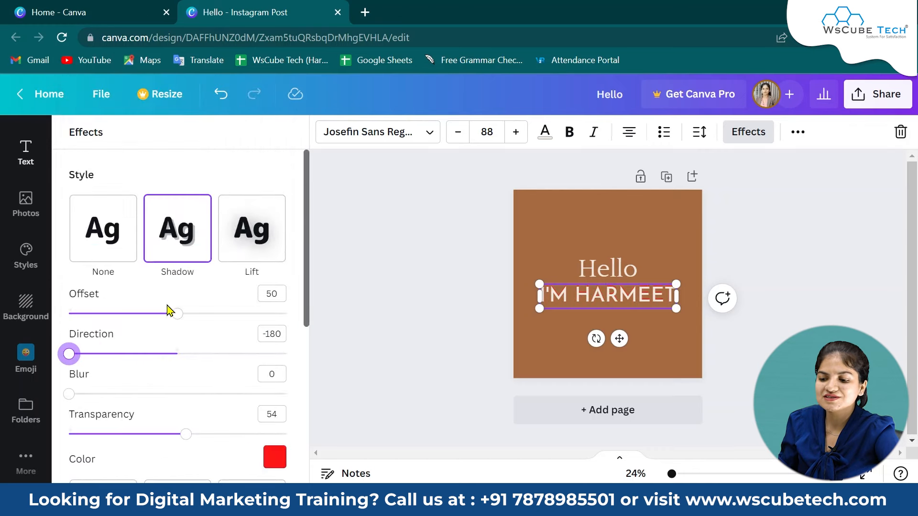
{"action": "left_click_drag", "start_coordinate": [176, 313], "coordinate": [293, 319]}
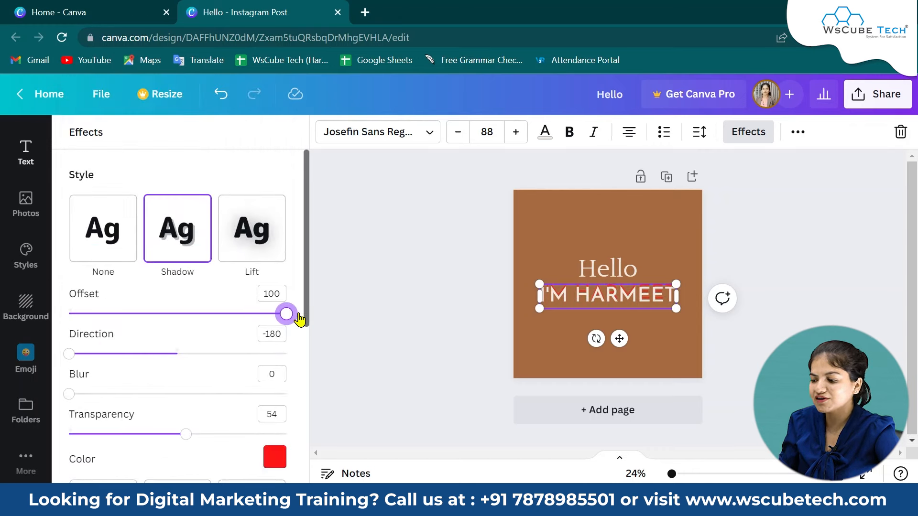
{"action": "left_click_drag", "start_coordinate": [67, 353], "coordinate": [88, 353]}
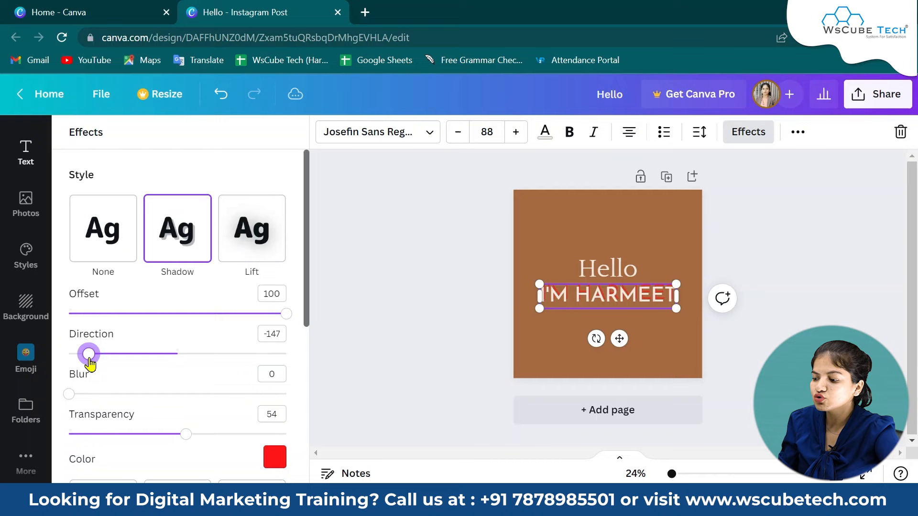
- Try the Glitch and Neon effects on the name line below "Hello"
{"action": "left_click", "coordinate": [686, 337]}
{"action": "left_click", "coordinate": [733, 474]}
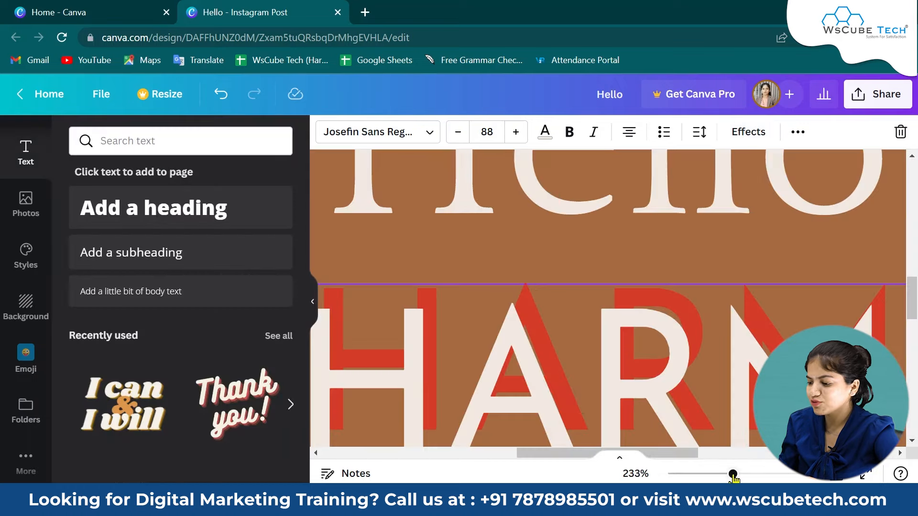
{"action": "left_click_drag", "start_coordinate": [718, 476], "coordinate": [692, 476]}
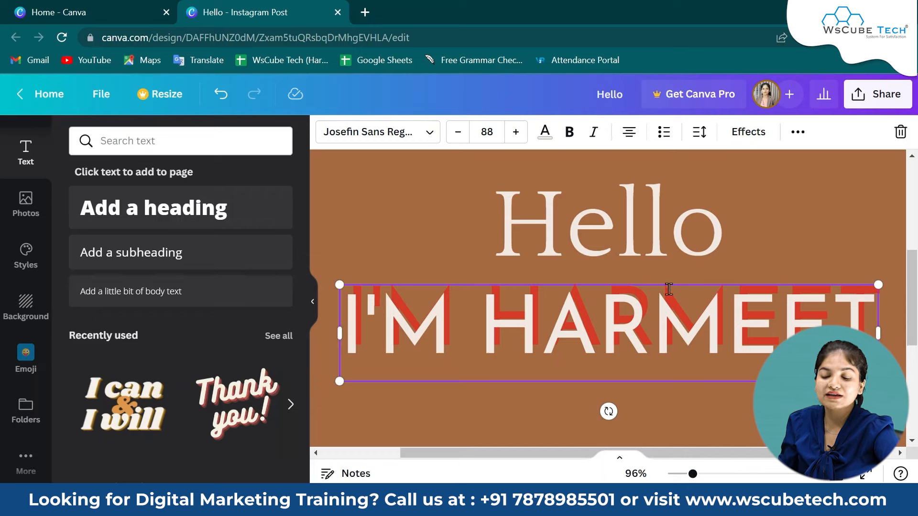
{"action": "left_click", "coordinate": [732, 140]}
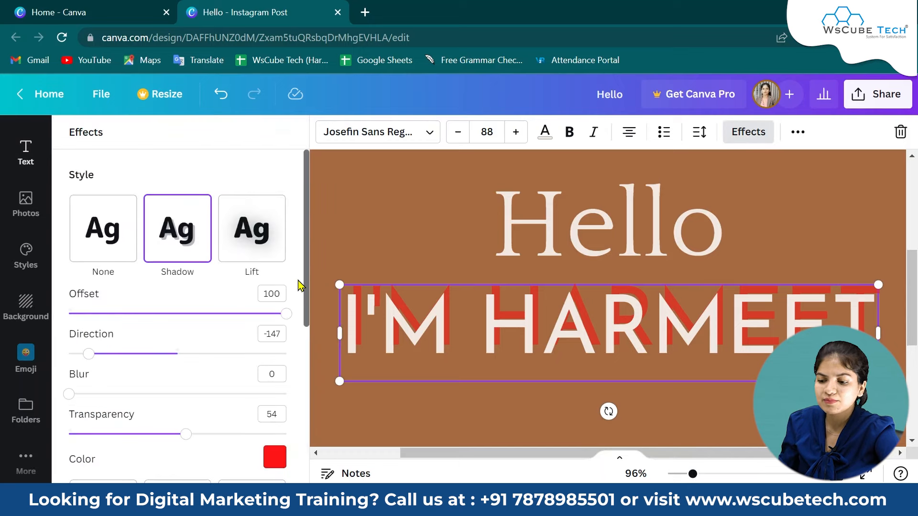
{"action": "scroll", "coordinate": [262, 258], "scroll_direction": "down", "scroll_amount": 5}
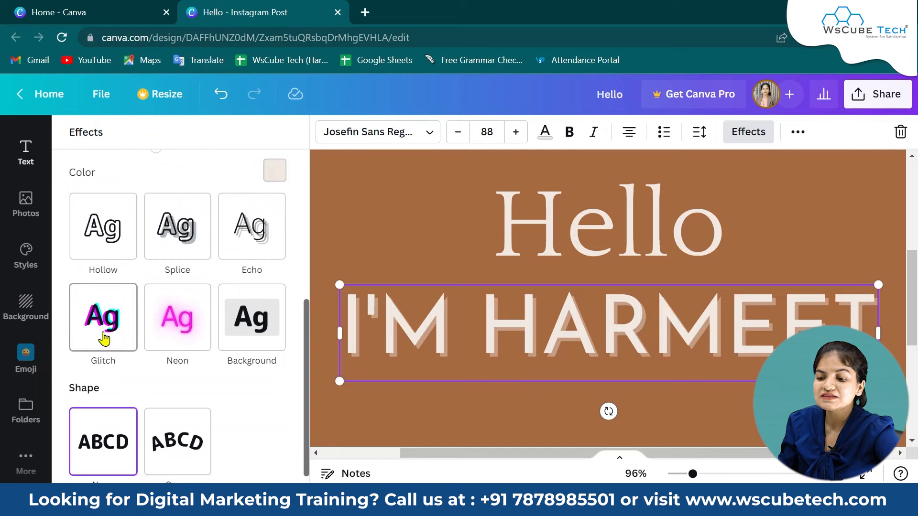
{"action": "left_click", "coordinate": [110, 325]}
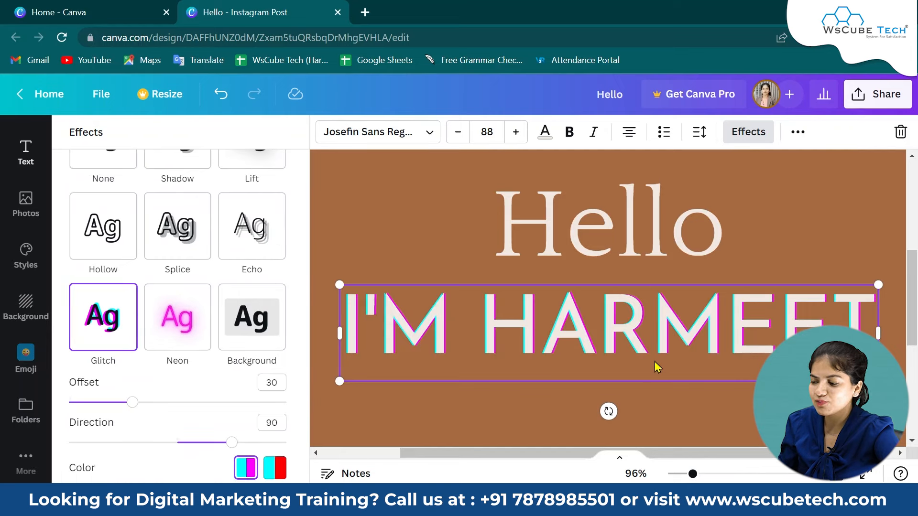
{"action": "left_click", "coordinate": [177, 318]}
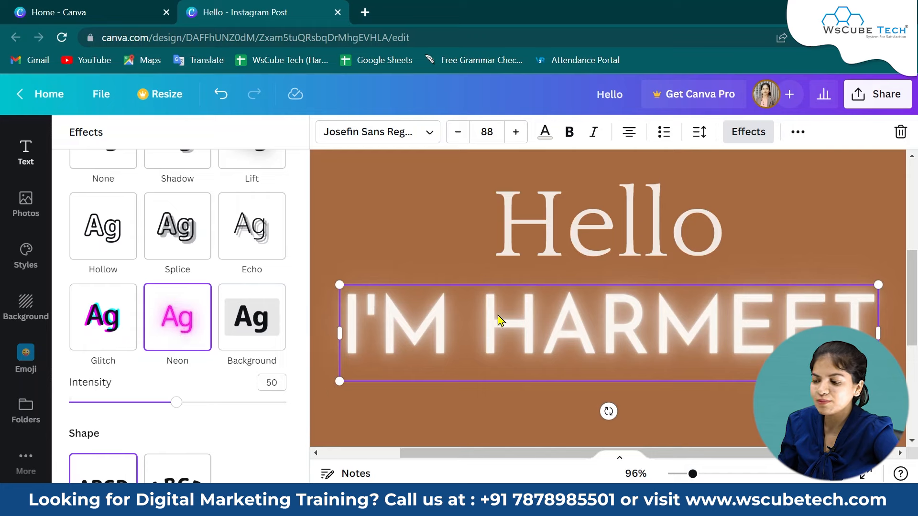
- Apply the Background effect to the name line below "Hello"
{"action": "scroll", "coordinate": [498, 321], "scroll_direction": "down", "scroll_amount": 3}
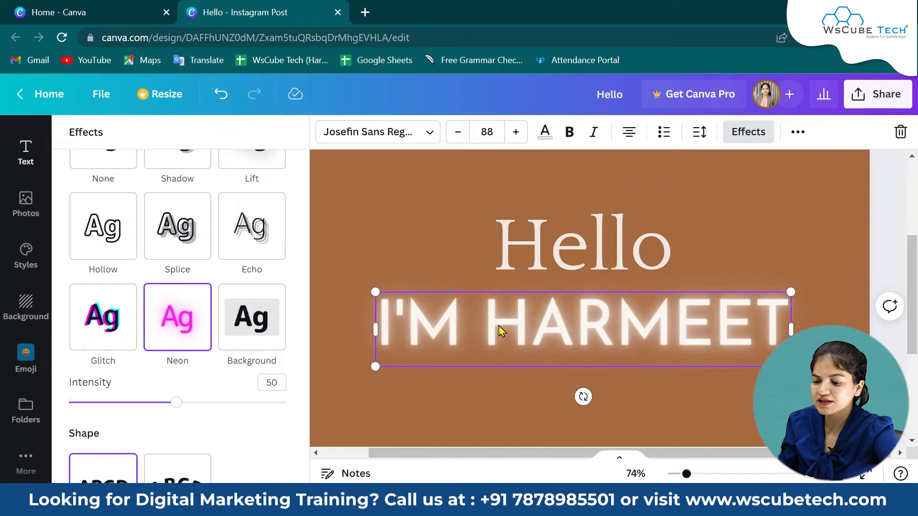
{"action": "left_click", "coordinate": [272, 322]}
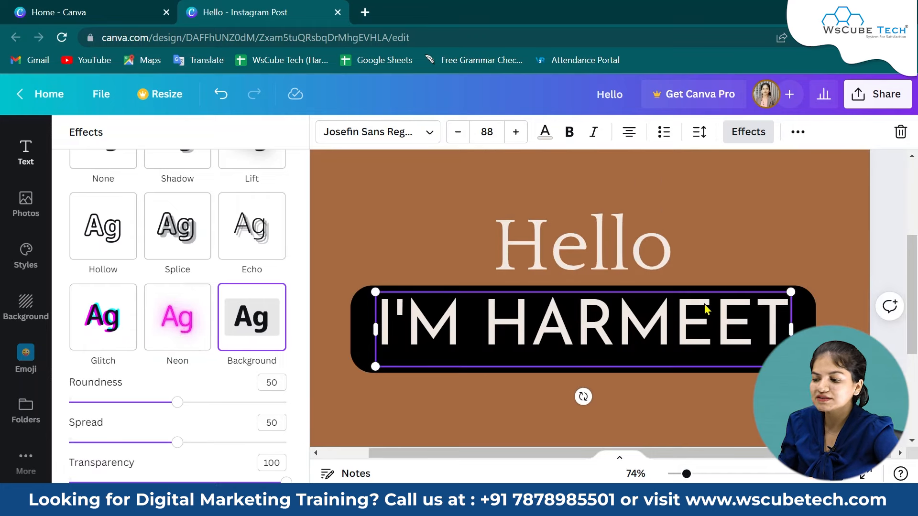
{"action": "scroll", "coordinate": [705, 310], "scroll_direction": "down", "scroll_amount": 2}
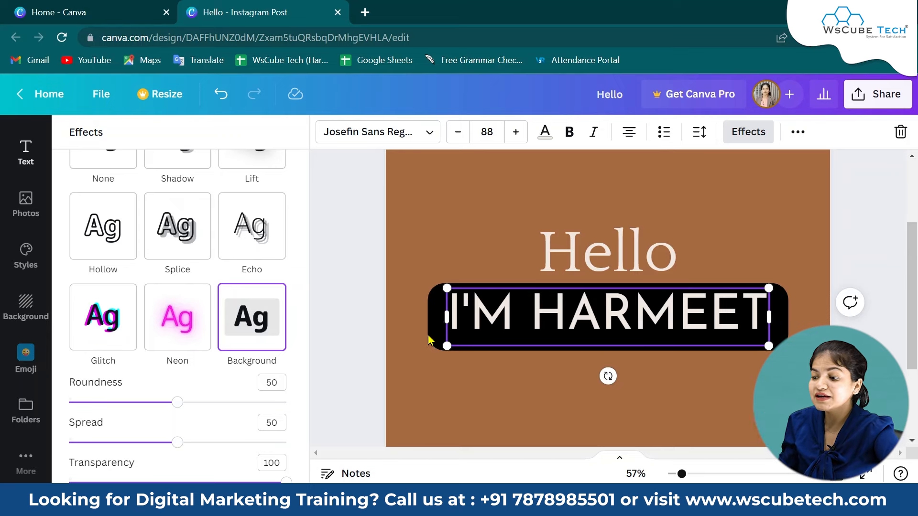
{"action": "left_click", "coordinate": [485, 389]}
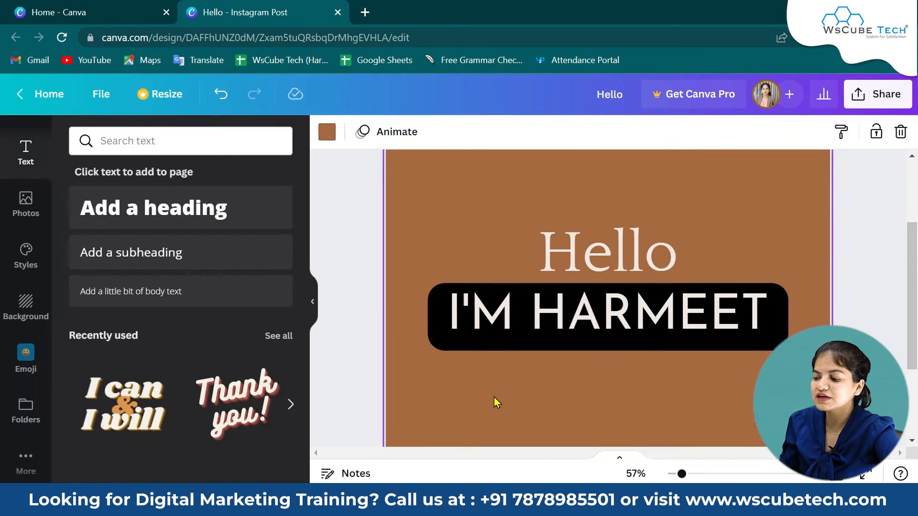
- Set the name line's background roundness to 0 and spread to 21, and lower its transparency value
{"action": "left_click", "coordinate": [527, 315]}
{"action": "left_click", "coordinate": [746, 134]}
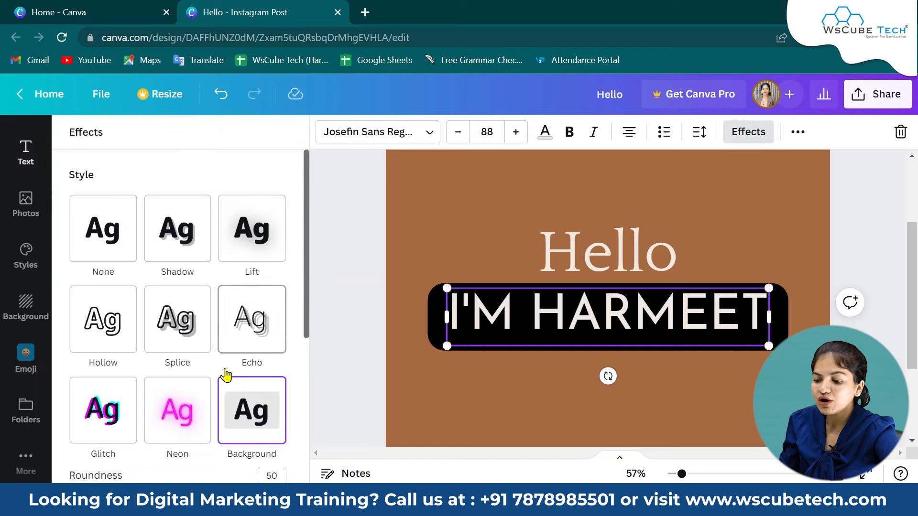
{"action": "scroll", "coordinate": [226, 384], "scroll_direction": "down", "scroll_amount": 5}
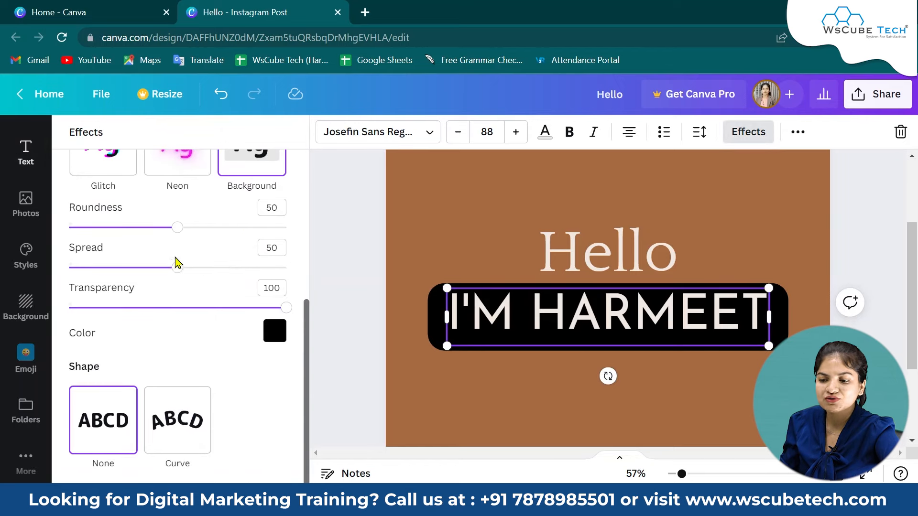
{"action": "left_click_drag", "start_coordinate": [177, 227], "coordinate": [57, 233]}
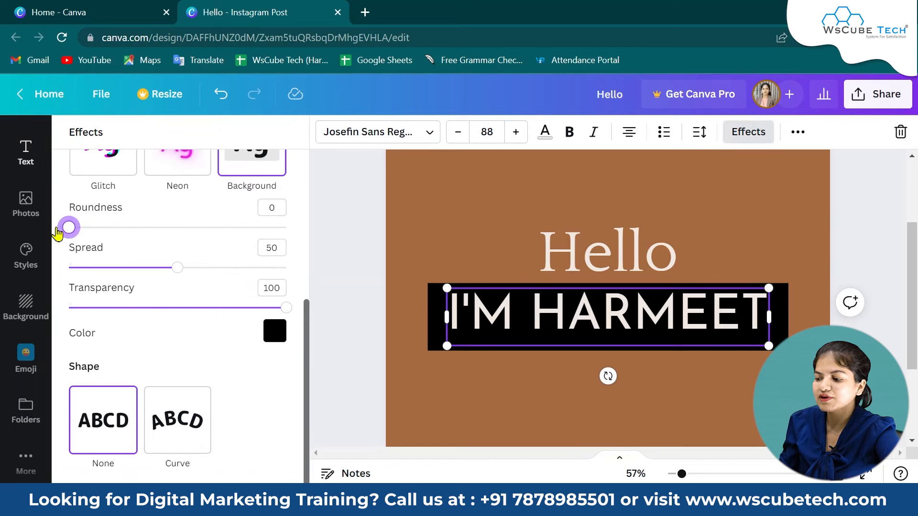
{"action": "left_click_drag", "start_coordinate": [175, 273], "coordinate": [115, 283]}
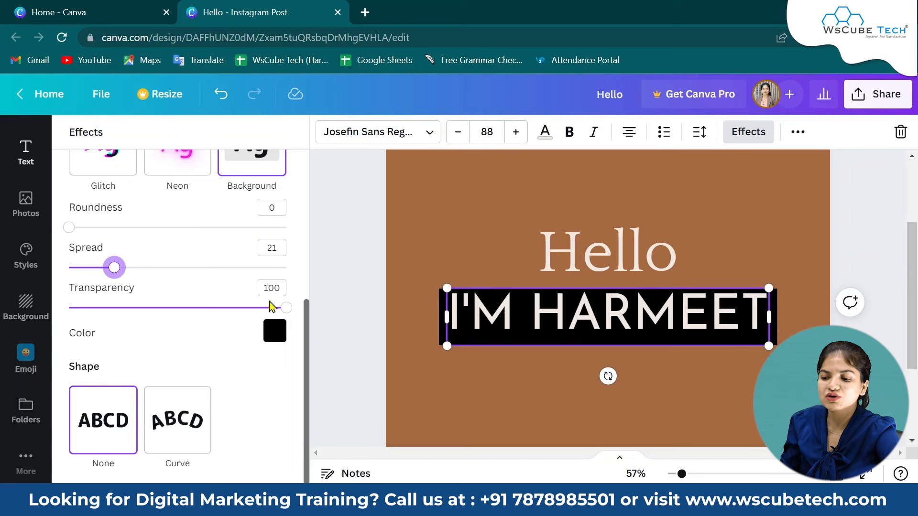
{"action": "left_click_drag", "start_coordinate": [285, 307], "coordinate": [177, 308]}
{"action": "key", "text": "Escape"}
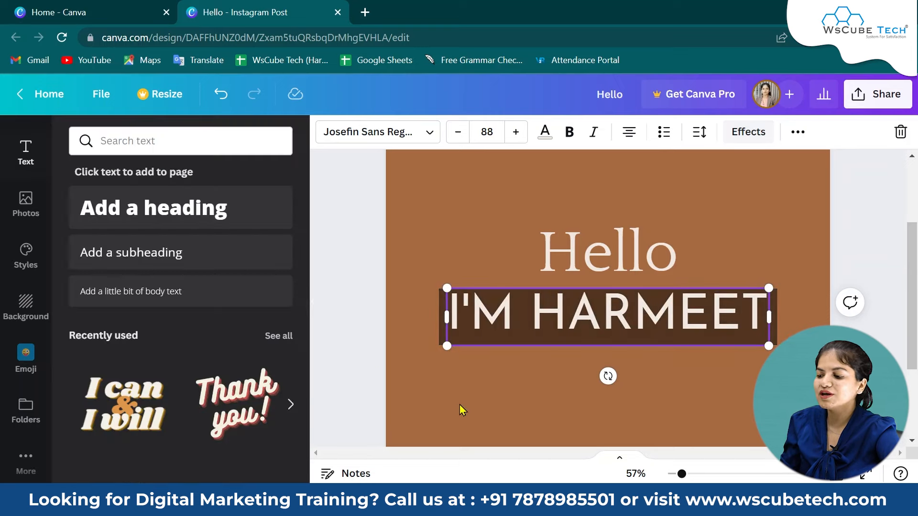
{"action": "left_click", "coordinate": [461, 406]}
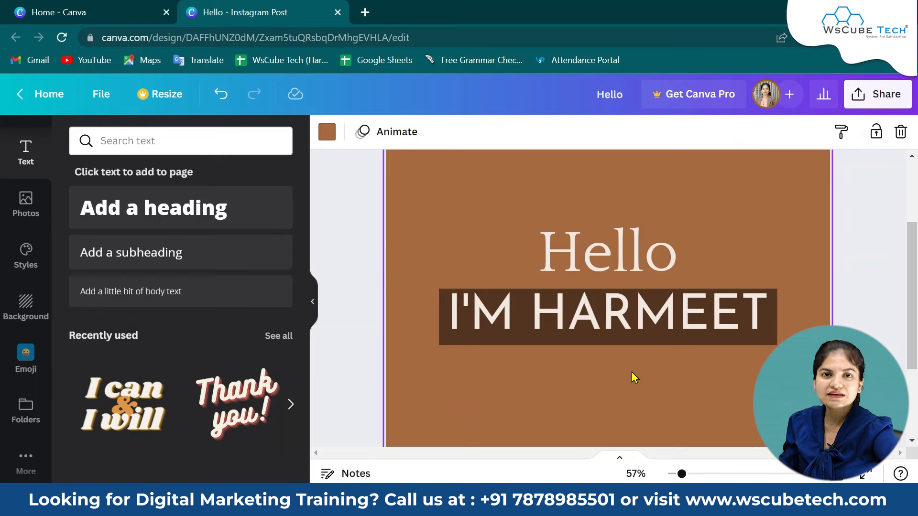
{"action": "left_click", "coordinate": [610, 266]}
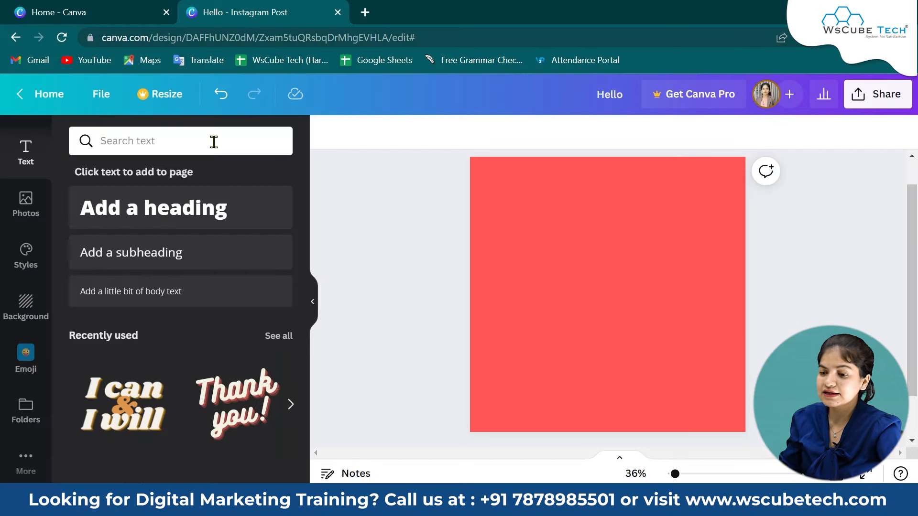
- Search the photos for "ball" and add the basketball and medal photo to the red page
{"action": "left_click", "coordinate": [139, 144]}
{"action": "type", "text": "ball"}
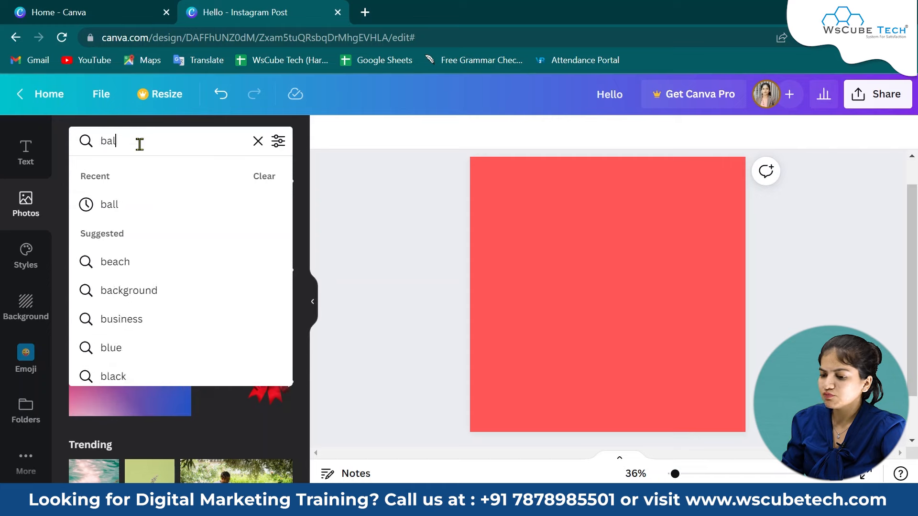
{"action": "key", "text": "Return"}
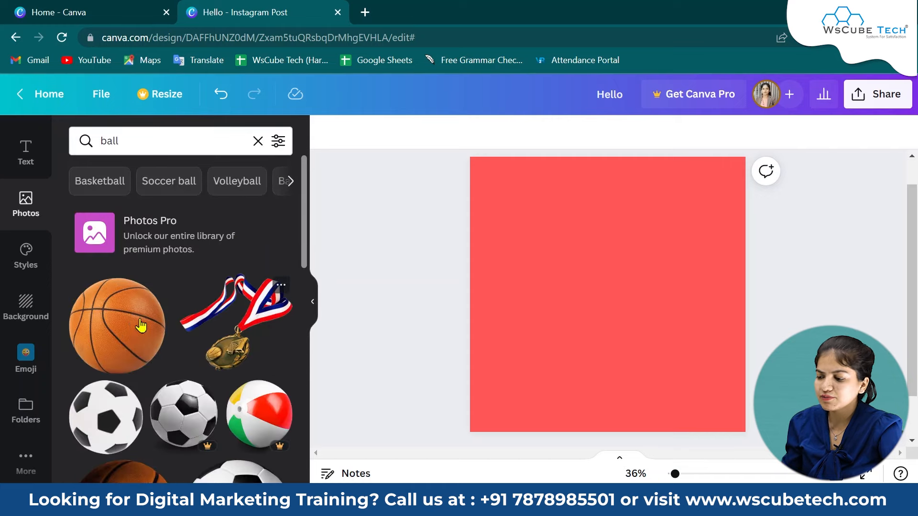
{"action": "left_click", "coordinate": [141, 327]}
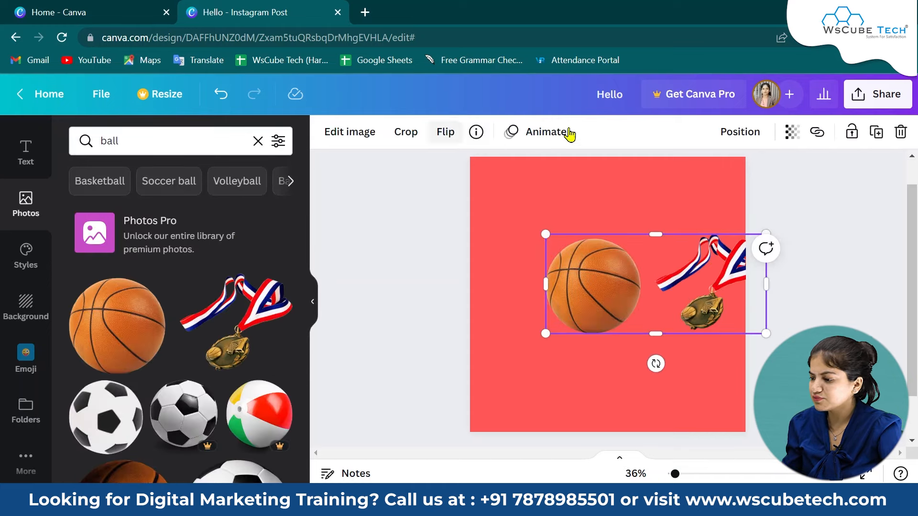
- Crop the photo to only the basketball and place it near the page's upper-right corner
{"action": "left_click", "coordinate": [406, 133]}
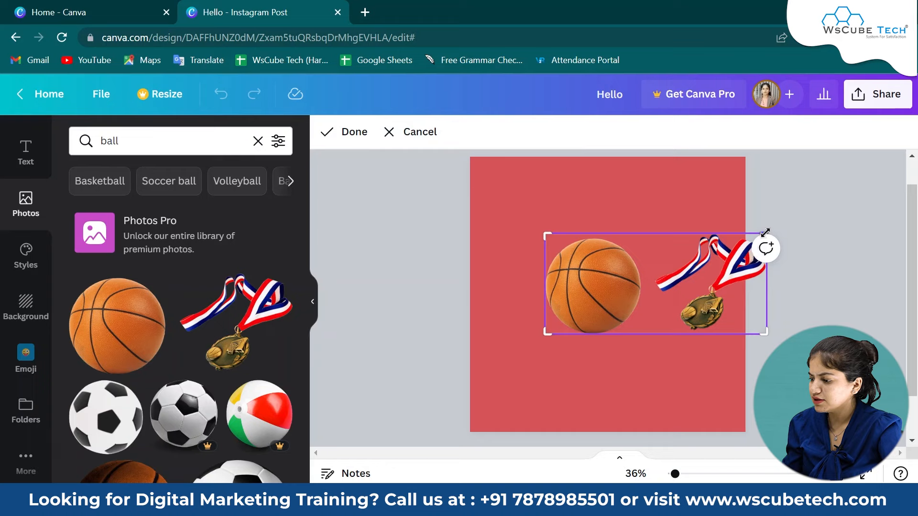
{"action": "left_click_drag", "start_coordinate": [764, 236], "coordinate": [702, 207]}
{"action": "left_click", "coordinate": [658, 338]}
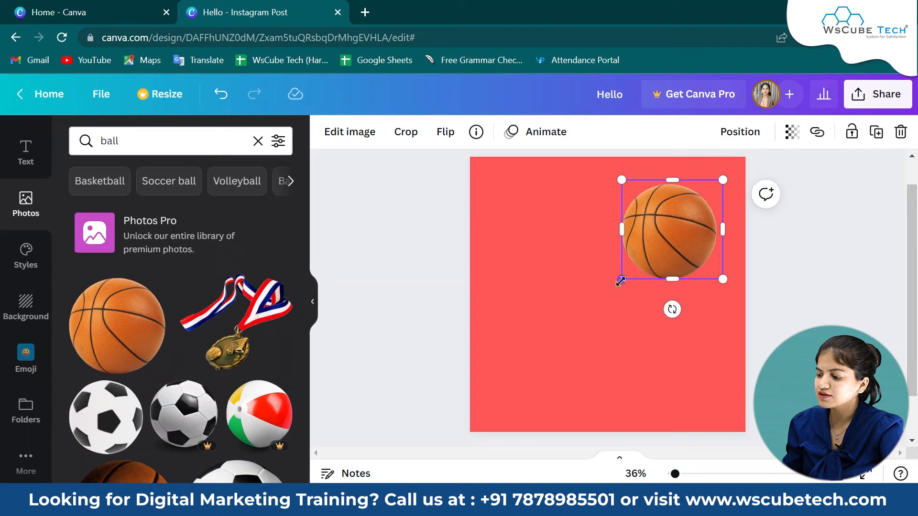
- Enlarge the basketball, apply the Backdrop shadow to it and shift it slightly down toward the page's centre
{"action": "left_click_drag", "start_coordinate": [620, 281], "coordinate": [587, 313]}
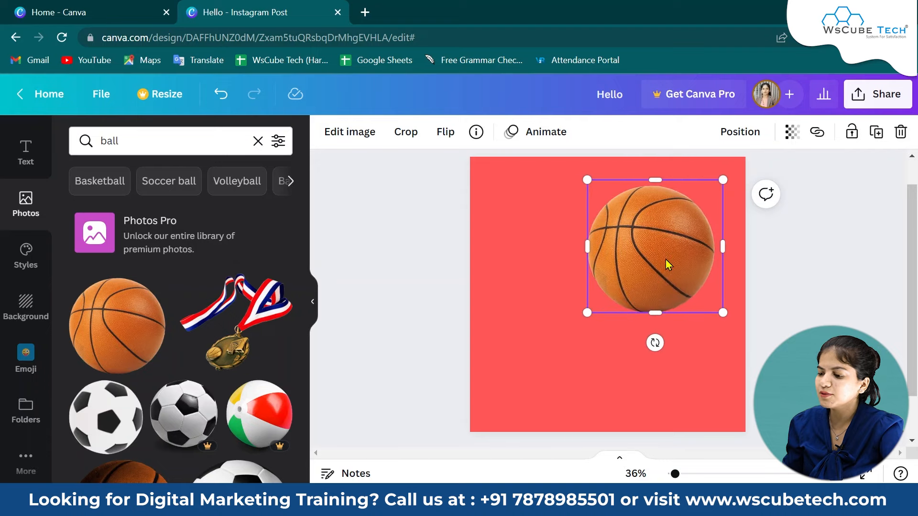
{"action": "left_click", "coordinate": [324, 143]}
{"action": "scroll", "coordinate": [179, 296], "scroll_direction": "down", "scroll_amount": 10}
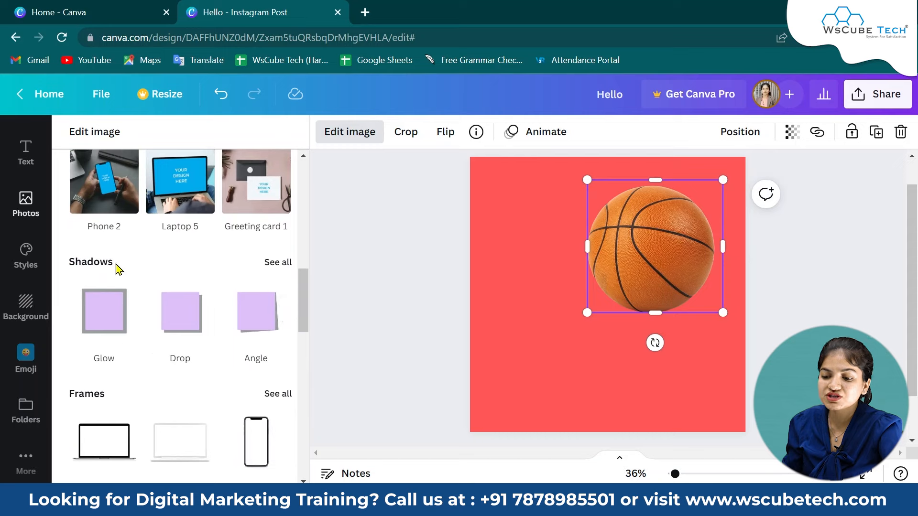
{"action": "left_click", "coordinate": [275, 263]}
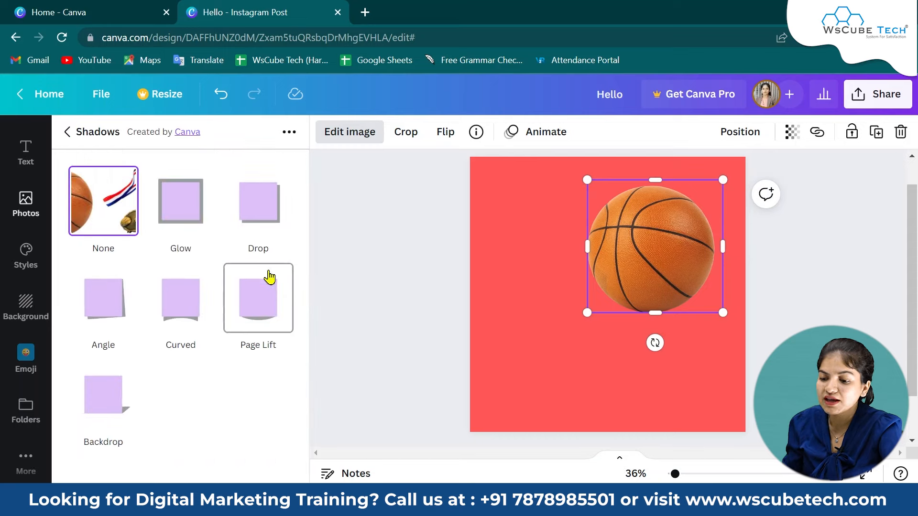
{"action": "left_click", "coordinate": [105, 413]}
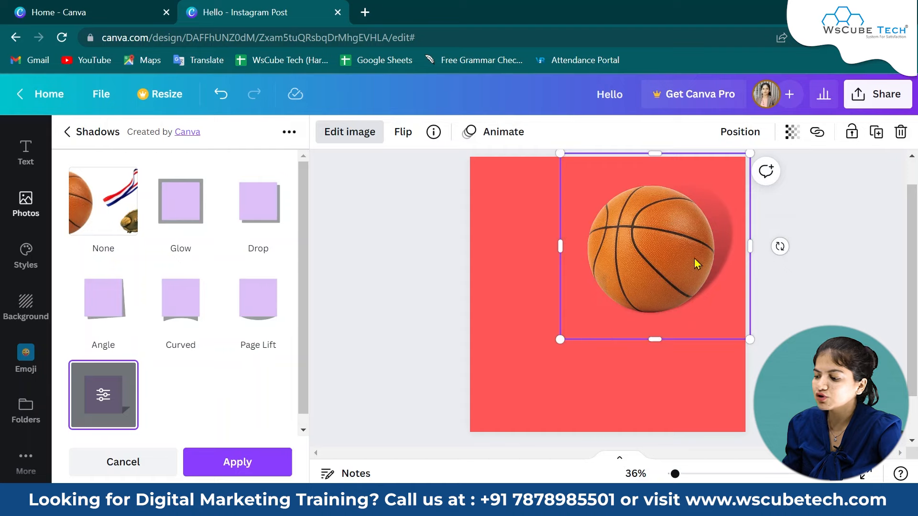
{"action": "left_click_drag", "start_coordinate": [697, 263], "coordinate": [683, 276]}
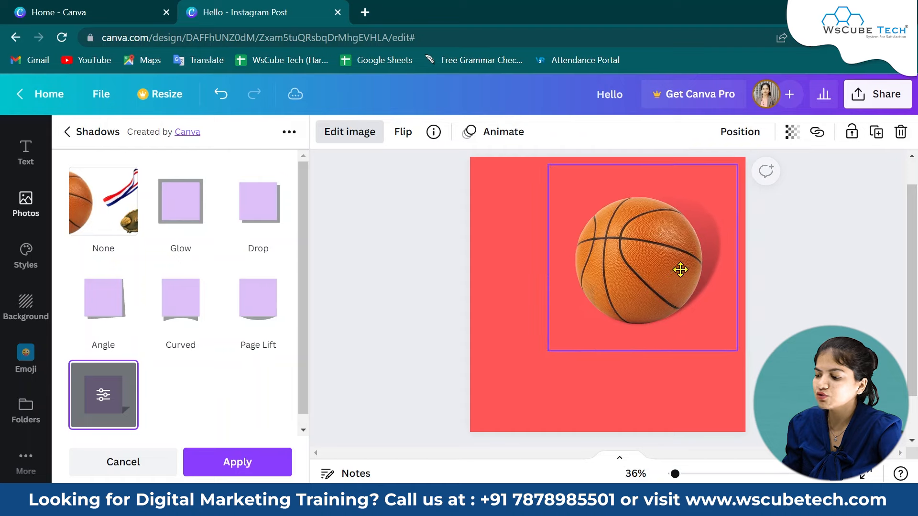
{"action": "left_click", "coordinate": [668, 397]}
{"action": "left_click", "coordinate": [616, 392]}
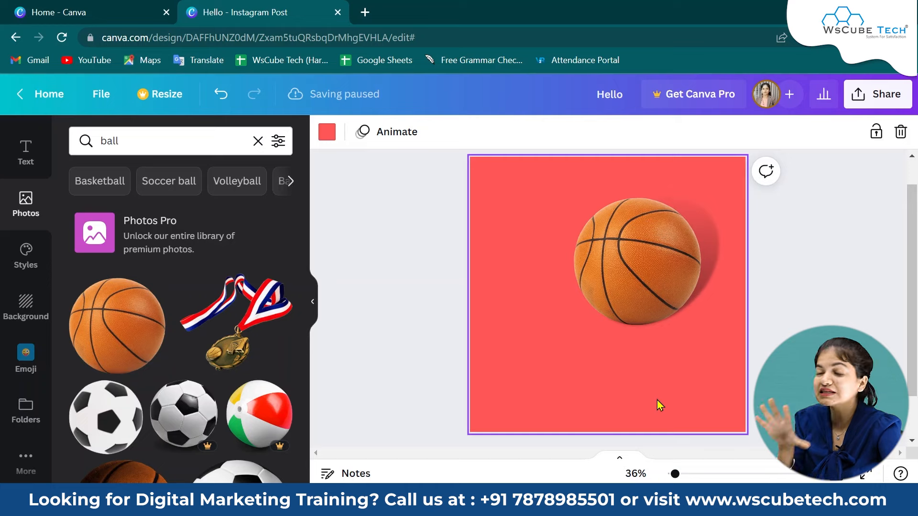
- Search the photos for "heels", add the white heels photo and enlarge it near the page's upper-left corner
{"action": "left_click", "coordinate": [258, 141]}
{"action": "type", "text": "heels"}
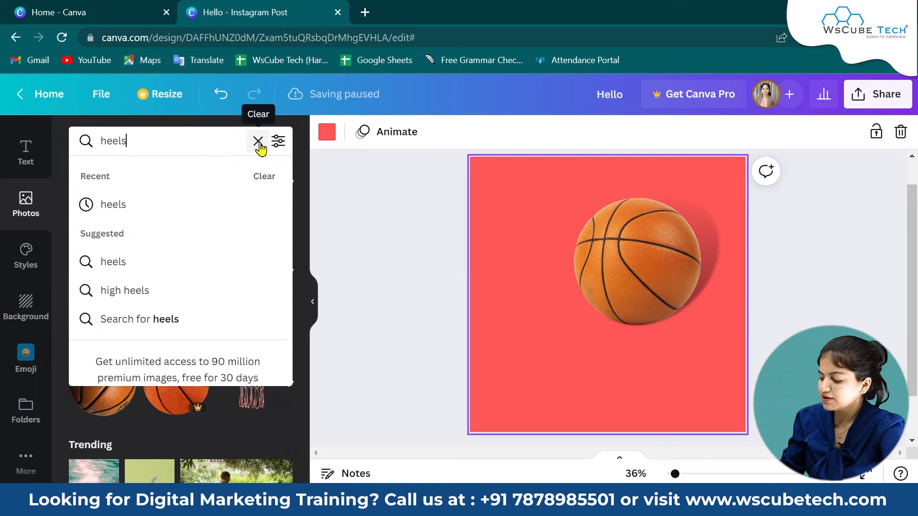
{"action": "key", "text": "Return"}
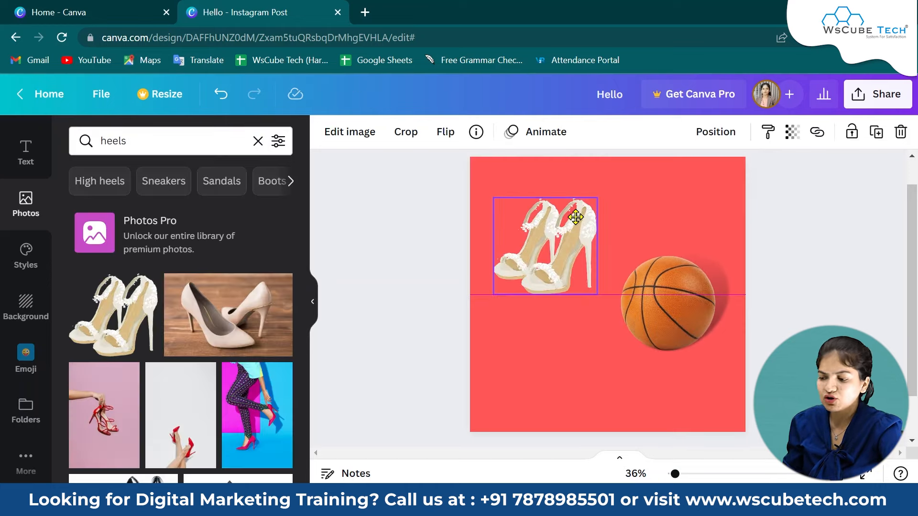
{"action": "left_click", "coordinate": [575, 218]}
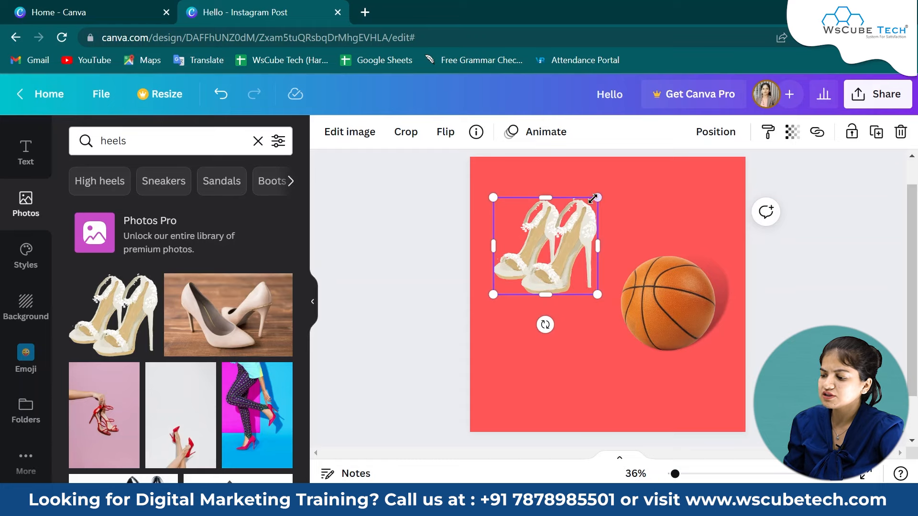
{"action": "left_click_drag", "start_coordinate": [595, 194], "coordinate": [605, 185]}
{"action": "left_click_drag", "start_coordinate": [578, 230], "coordinate": [567, 226]}
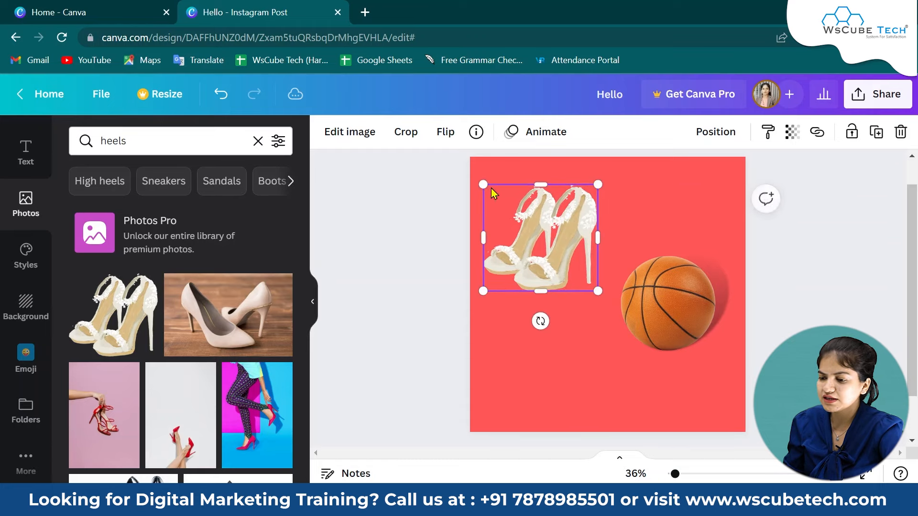
- Apply the Backdrop shadow to the white heels photo
{"action": "left_click", "coordinate": [316, 132]}
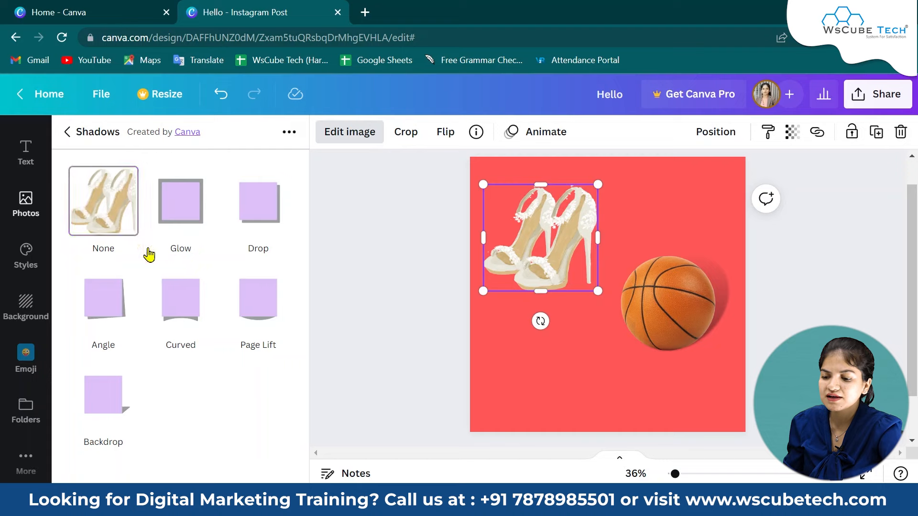
{"action": "left_click", "coordinate": [125, 380]}
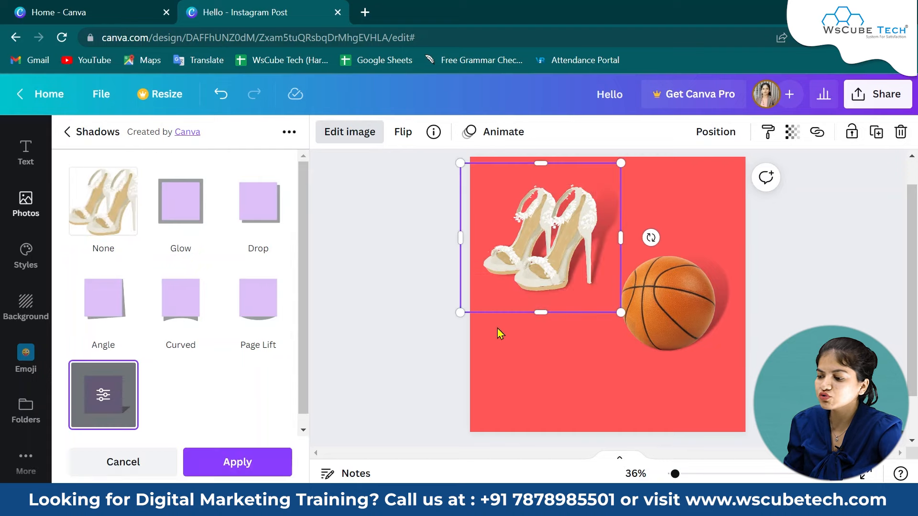
{"action": "left_click", "coordinate": [586, 362]}
{"action": "left_click", "coordinate": [574, 377]}
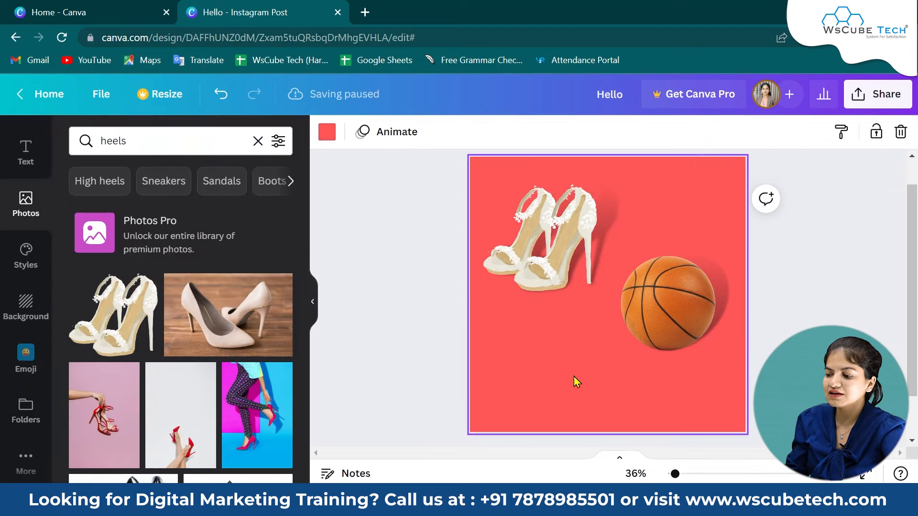
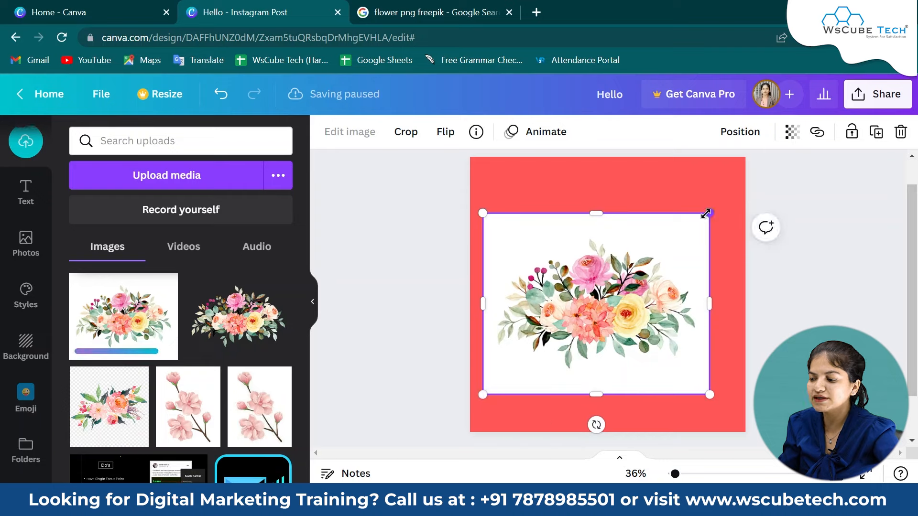
- Enlarge the uploaded flower bouquet image to nearly the page's width and open its image editing options
{"action": "left_click_drag", "start_coordinate": [709, 213], "coordinate": [739, 188]}
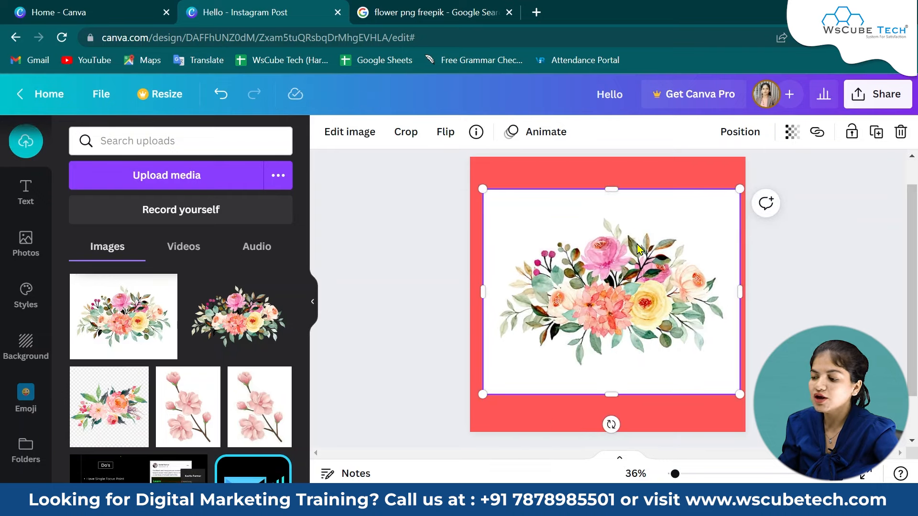
{"action": "left_click", "coordinate": [783, 269]}
{"action": "left_click", "coordinate": [661, 292]}
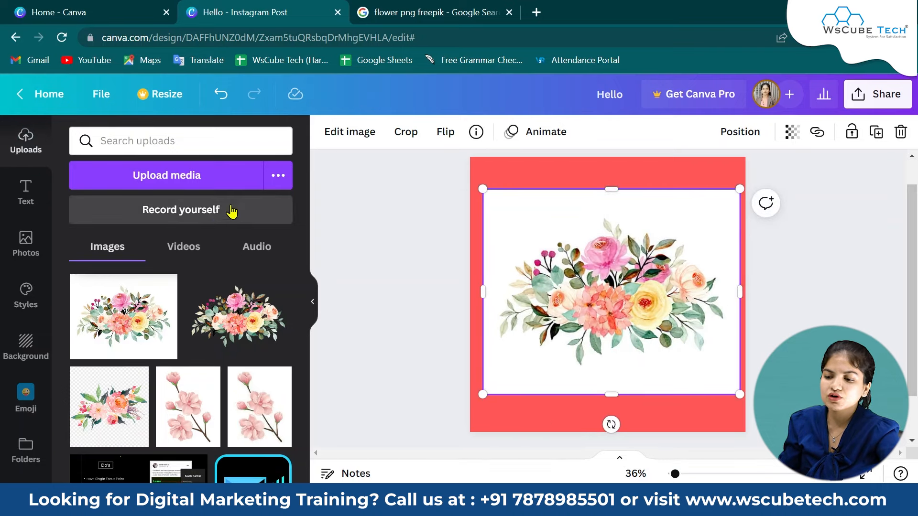
{"action": "left_click", "coordinate": [333, 135]}
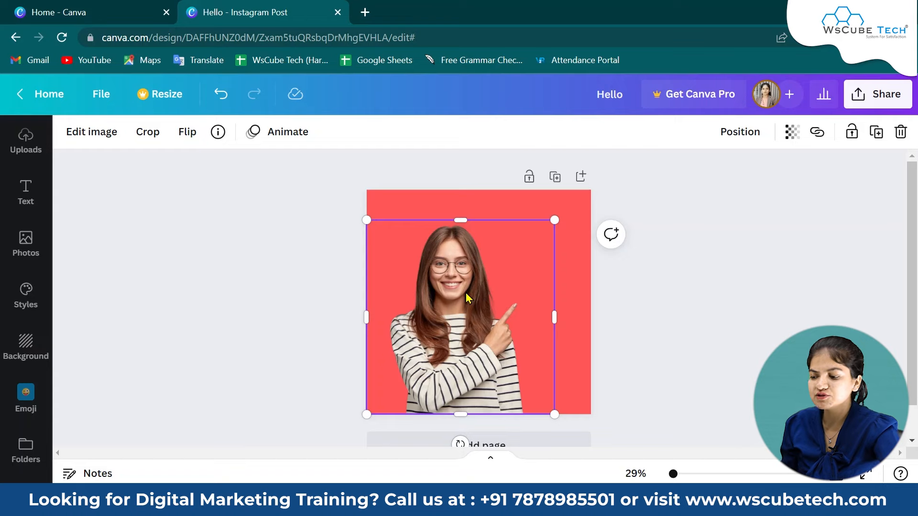
- Apply the Glow shadow to the cutout photo of the pointing woman and open the glow's settings
{"action": "left_click", "coordinate": [81, 132]}
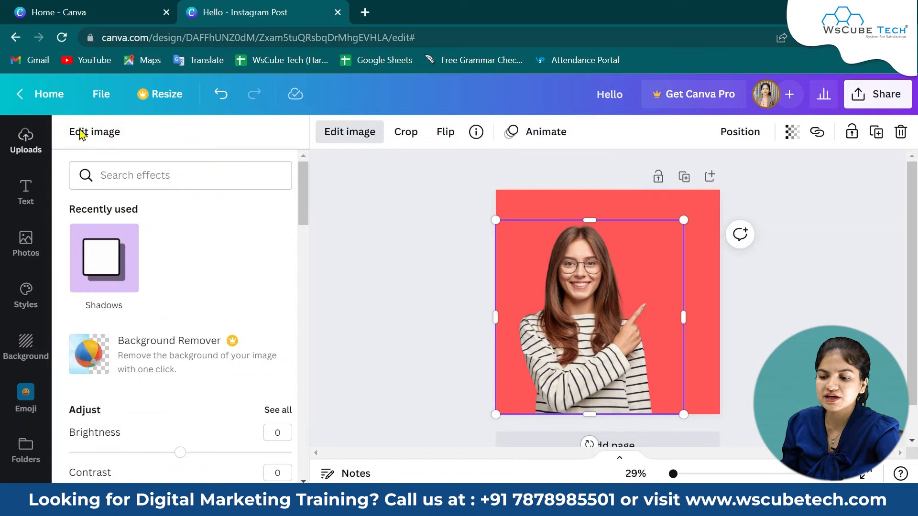
{"action": "scroll", "coordinate": [171, 391], "scroll_direction": "down", "scroll_amount": 6}
{"action": "scroll", "coordinate": [171, 392], "scroll_direction": "down", "scroll_amount": 3}
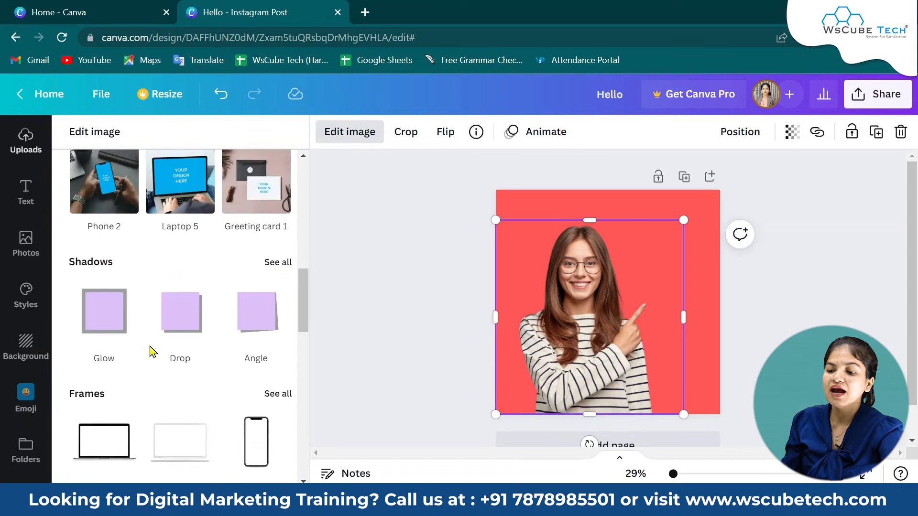
{"action": "left_click", "coordinate": [102, 324]}
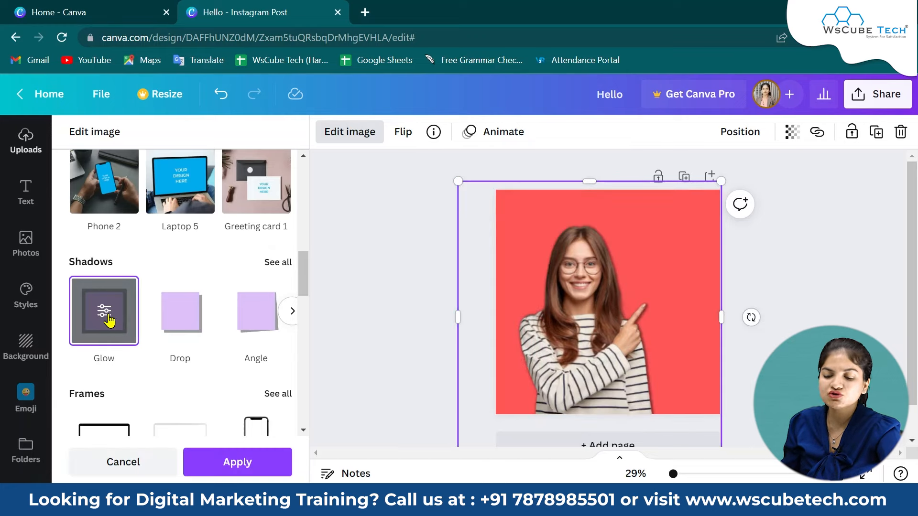
{"action": "left_click", "coordinate": [104, 312]}
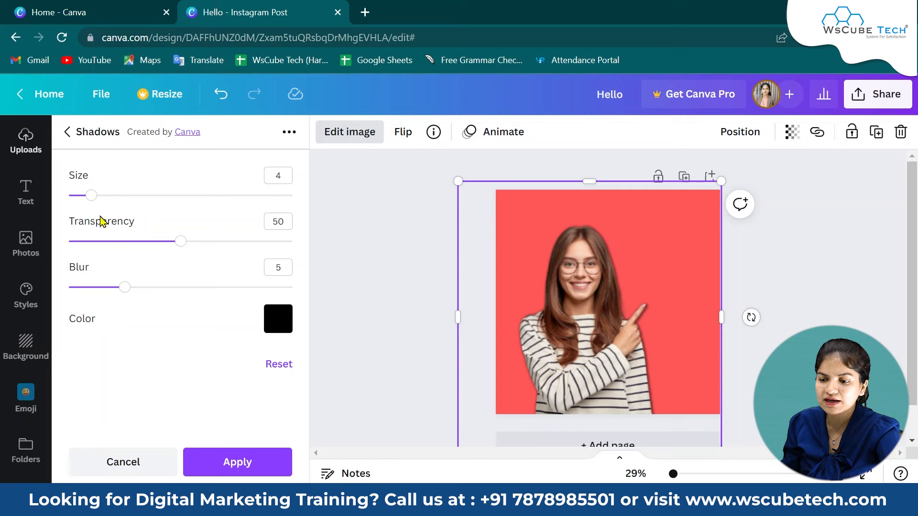
- Set the woman's glow to white with transparency 100, blur 0 and size 21
{"action": "left_click", "coordinate": [278, 318]}
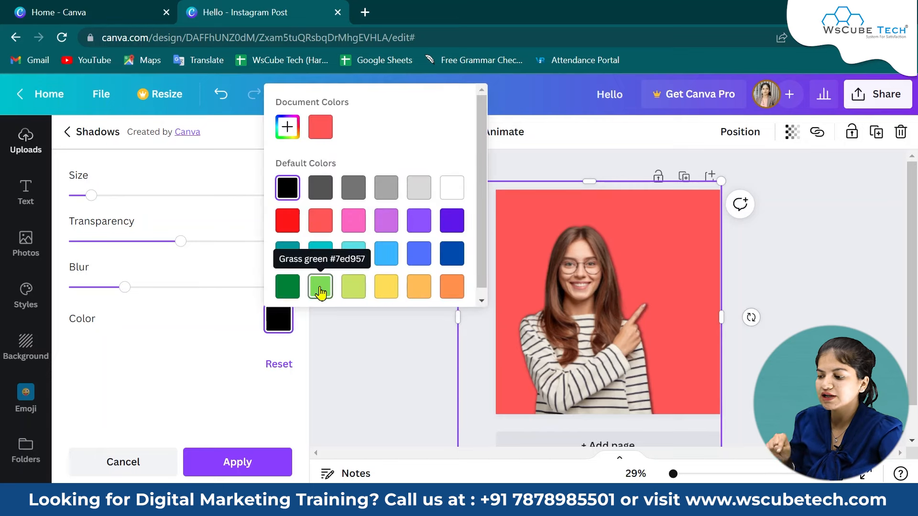
{"action": "left_click", "coordinate": [452, 189]}
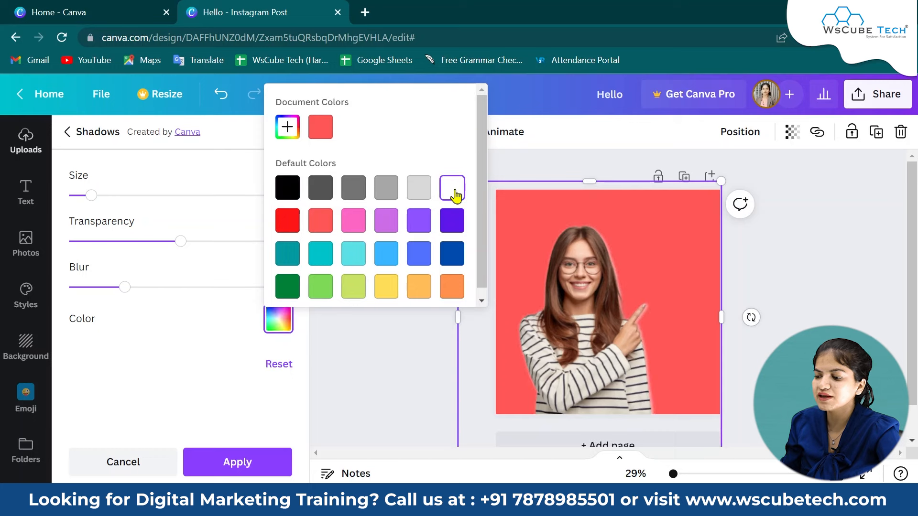
{"action": "left_click", "coordinate": [276, 326]}
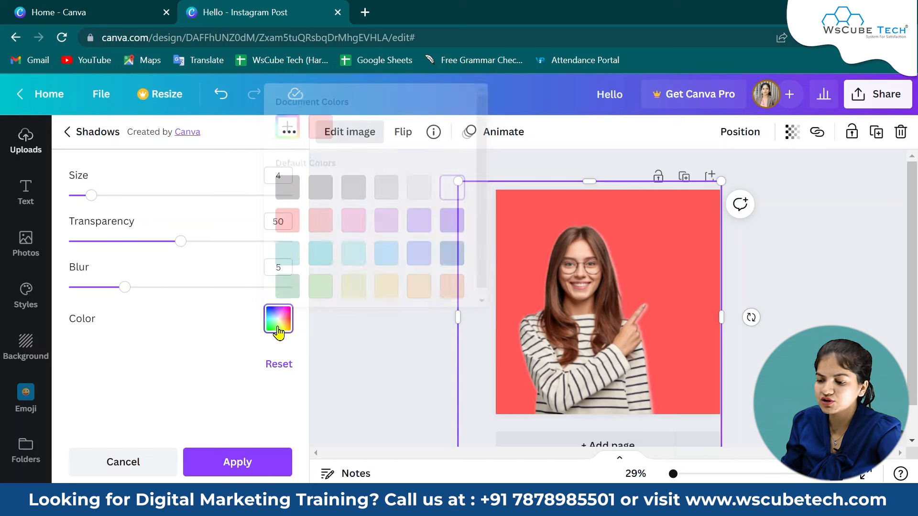
{"action": "left_click_drag", "start_coordinate": [180, 246], "coordinate": [301, 247]}
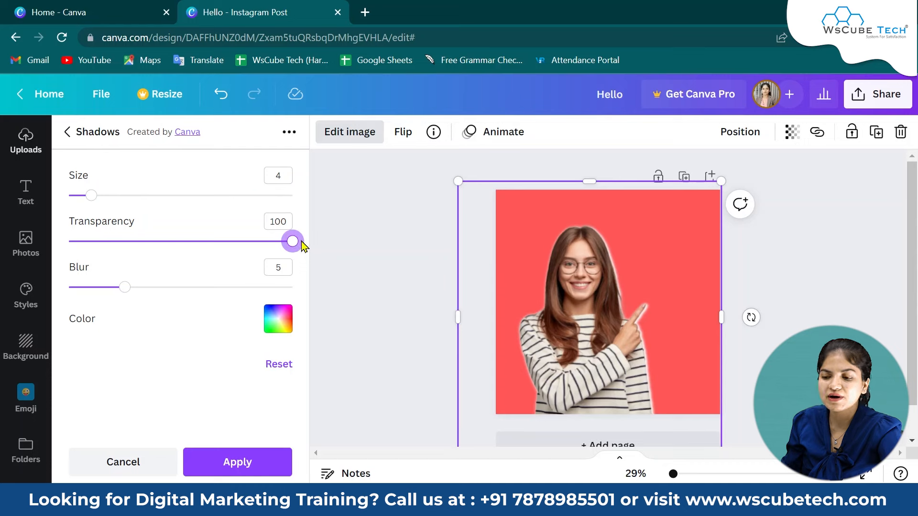
{"action": "left_click_drag", "start_coordinate": [123, 289], "coordinate": [71, 292]}
{"action": "left_click_drag", "start_coordinate": [90, 203], "coordinate": [187, 196]}
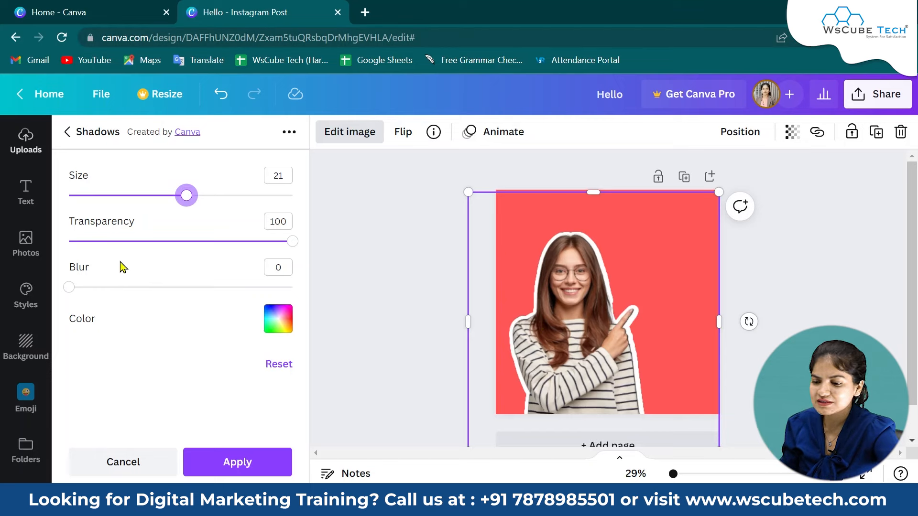
- Change the glow outline around the woman to yellow and apply the shadow effect
{"action": "left_click", "coordinate": [271, 329]}
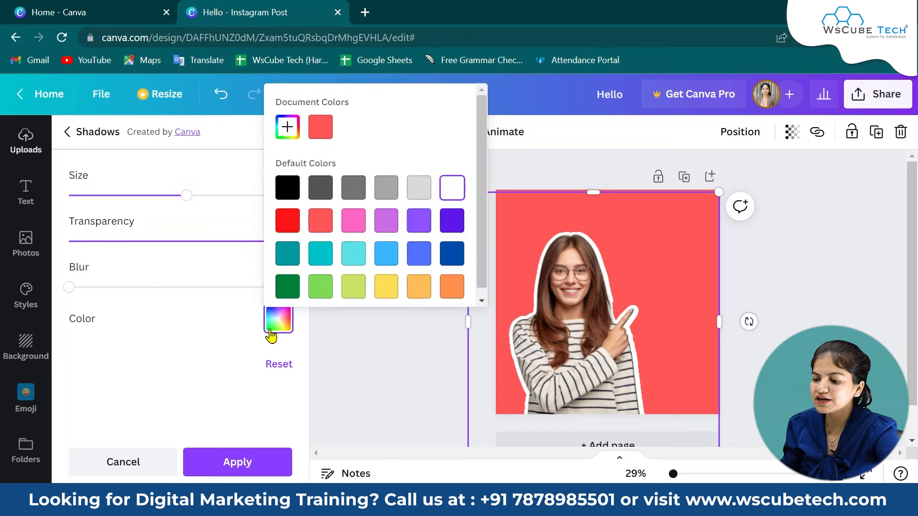
{"action": "left_click", "coordinate": [386, 286]}
{"action": "left_click", "coordinate": [237, 461]}
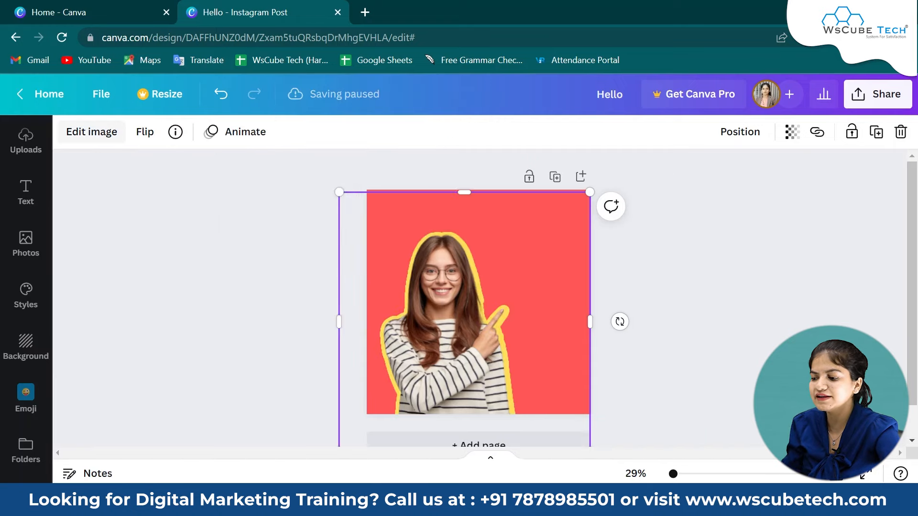
{"action": "left_click", "coordinate": [762, 317]}
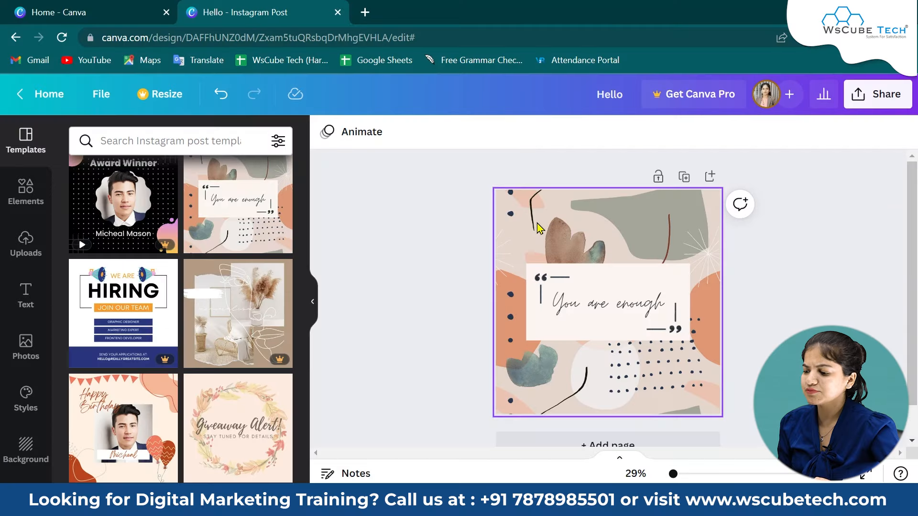
- Examine the separate parts of the "You are enough" quote template: its background, the light box and the quote text
{"action": "left_click", "coordinate": [539, 228]}
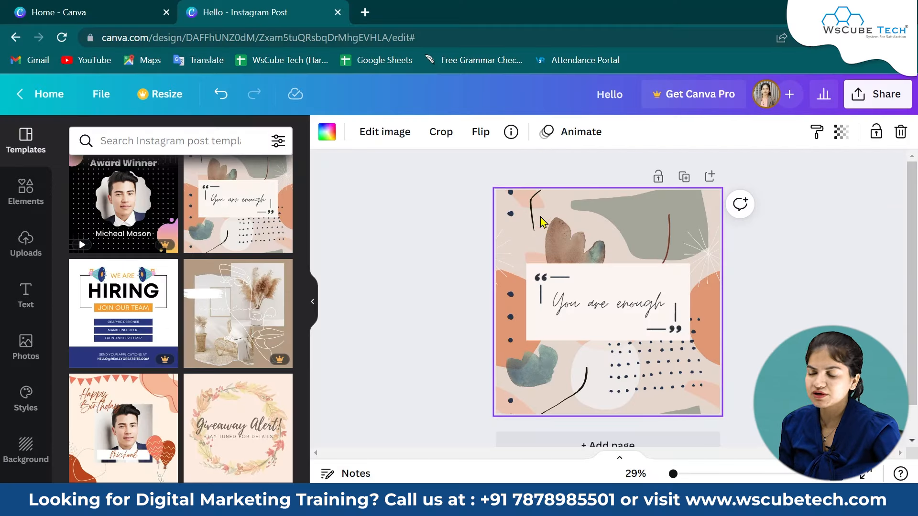
{"action": "left_click", "coordinate": [622, 290]}
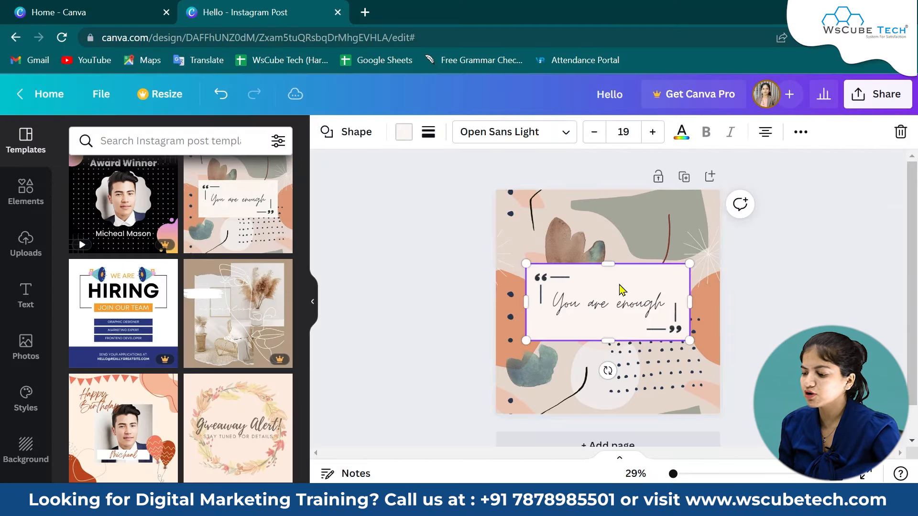
{"action": "left_click", "coordinate": [549, 290]}
{"action": "left_click", "coordinate": [624, 310]}
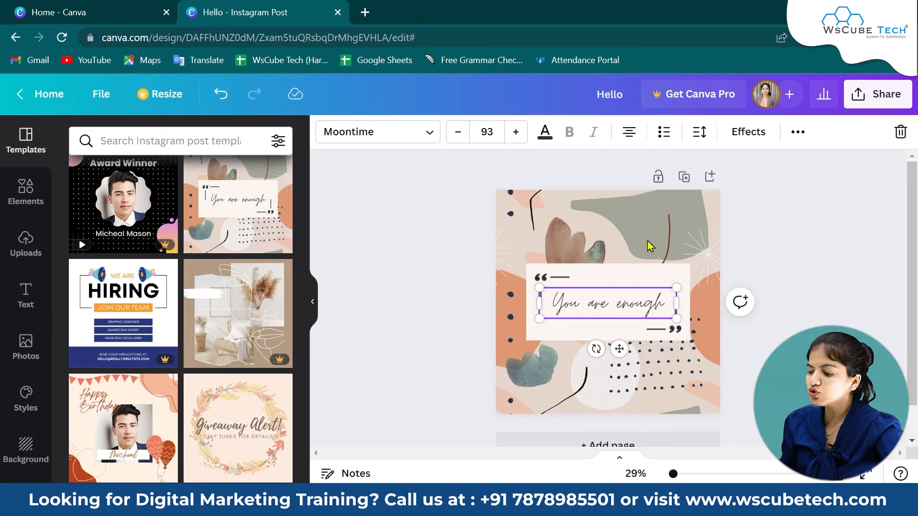
{"action": "left_click", "coordinate": [867, 281]}
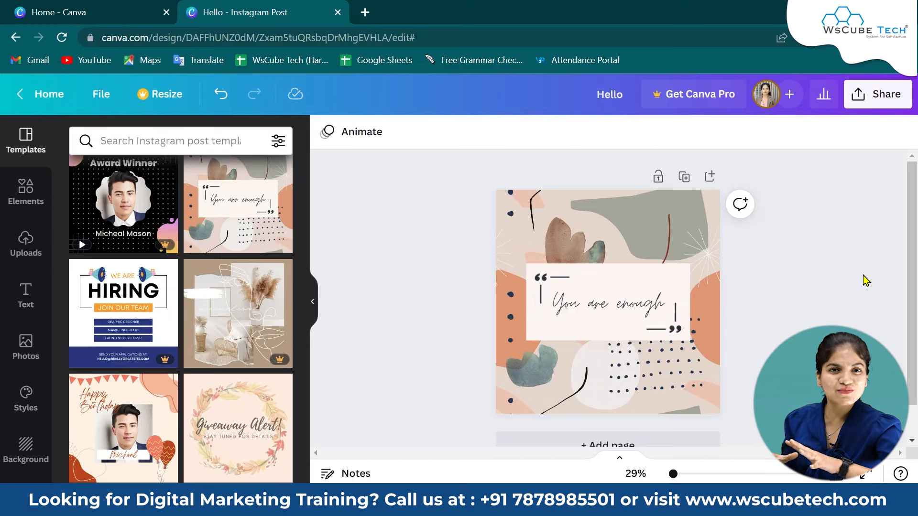
{"action": "left_click", "coordinate": [640, 321]}
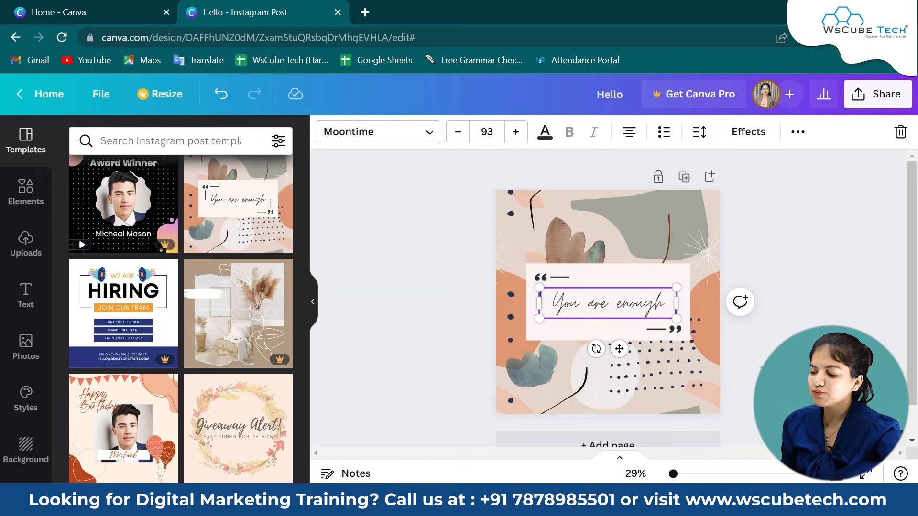
{"action": "key", "text": "Escape"}
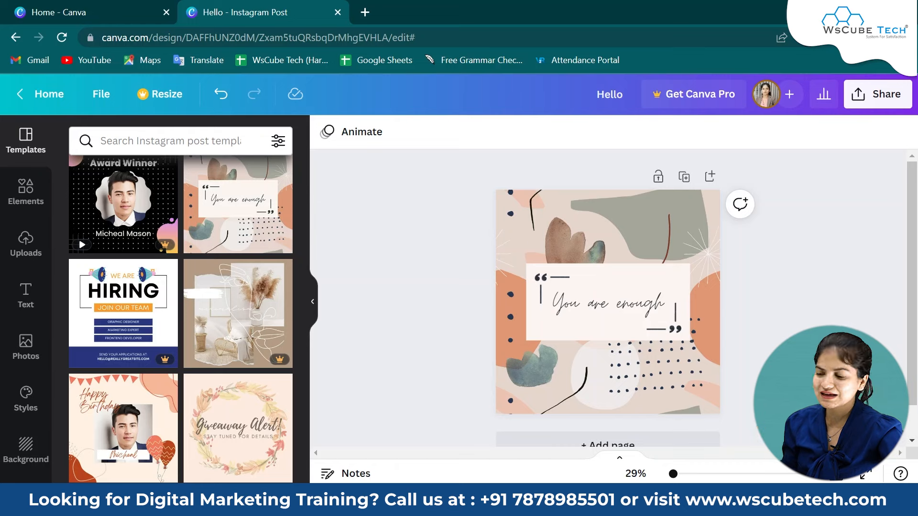
- Select the "You are enough" text and the light box behind it one at a time to check how they overlap
{"action": "left_click", "coordinate": [620, 316]}
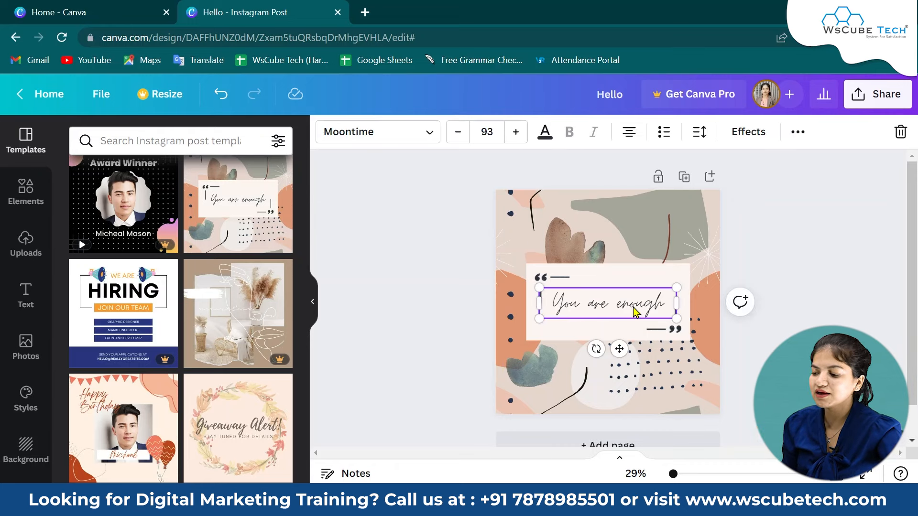
{"action": "left_click", "coordinate": [643, 319]}
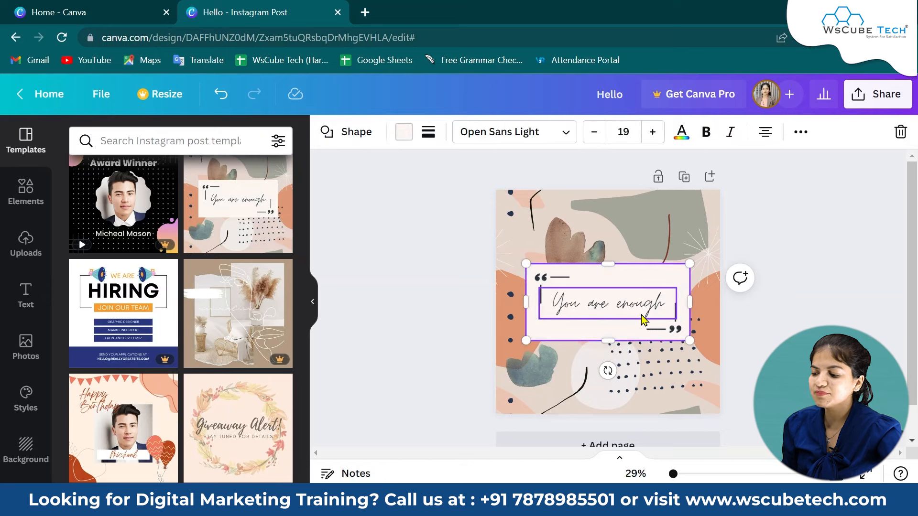
{"action": "left_click", "coordinate": [580, 293]}
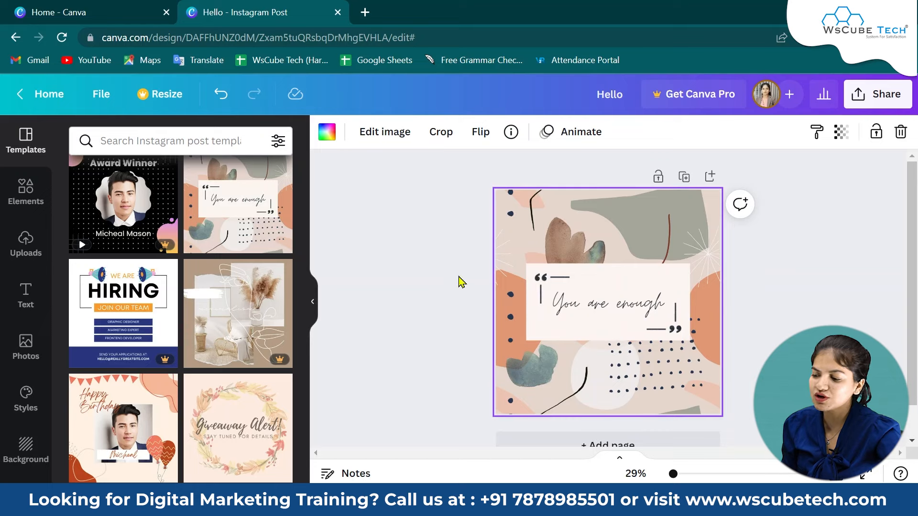
- Cycle the selection through the layers stacked at the quote text, including the light box and background, and return to the text
{"action": "left_click", "coordinate": [604, 303]}
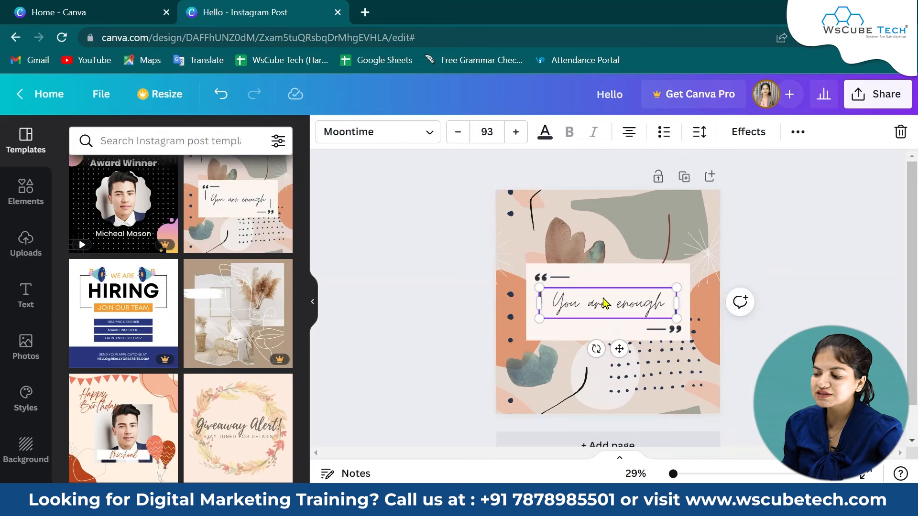
{"action": "left_click", "coordinate": [605, 304], "text": "ctrl"}
{"action": "left_click", "coordinate": [605, 303], "text": "ctrl"}
{"action": "left_click", "coordinate": [605, 303], "text": "ctrl"}
{"action": "left_click", "coordinate": [604, 304], "text": "ctrl"}
{"action": "left_click", "coordinate": [604, 304], "text": "ctrl"}
{"action": "left_click", "coordinate": [605, 304], "text": "ctrl"}
{"action": "left_click", "coordinate": [605, 304], "text": "ctrl"}
{"action": "left_click", "coordinate": [605, 303], "text": "ctrl"}
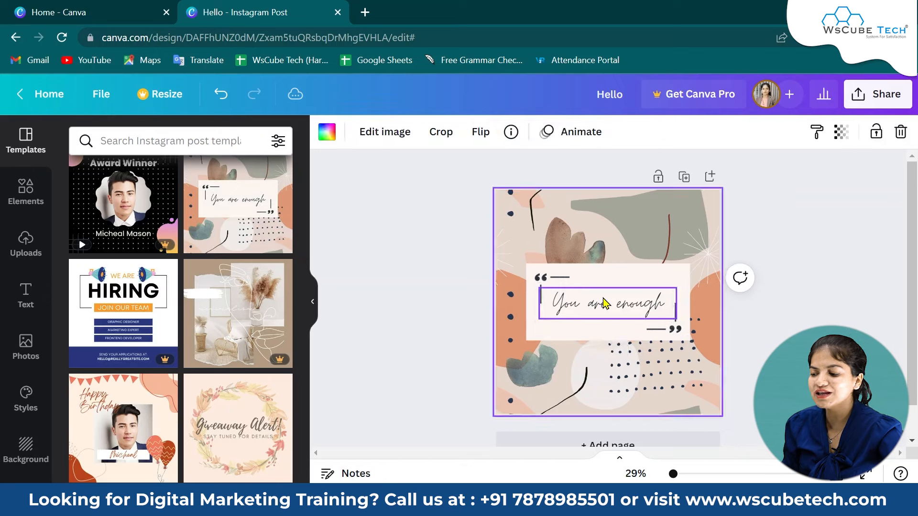
{"action": "left_click", "coordinate": [604, 304], "text": "ctrl"}
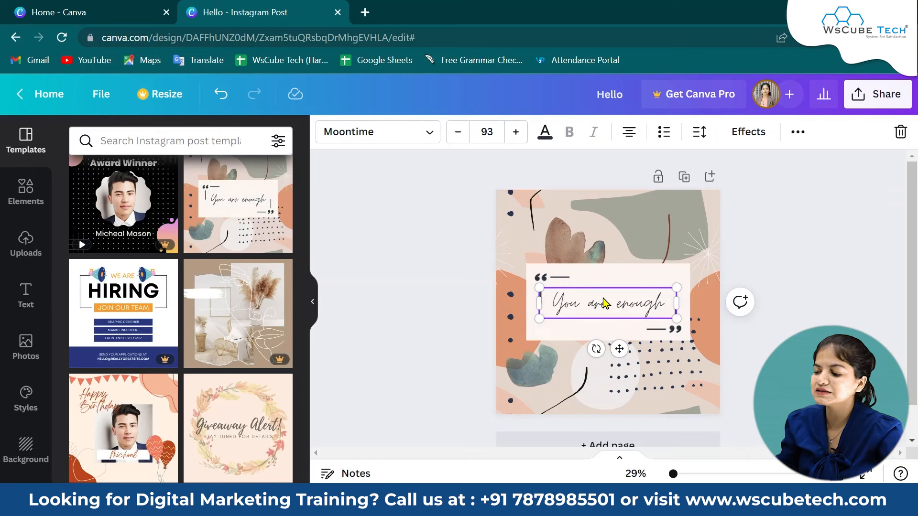